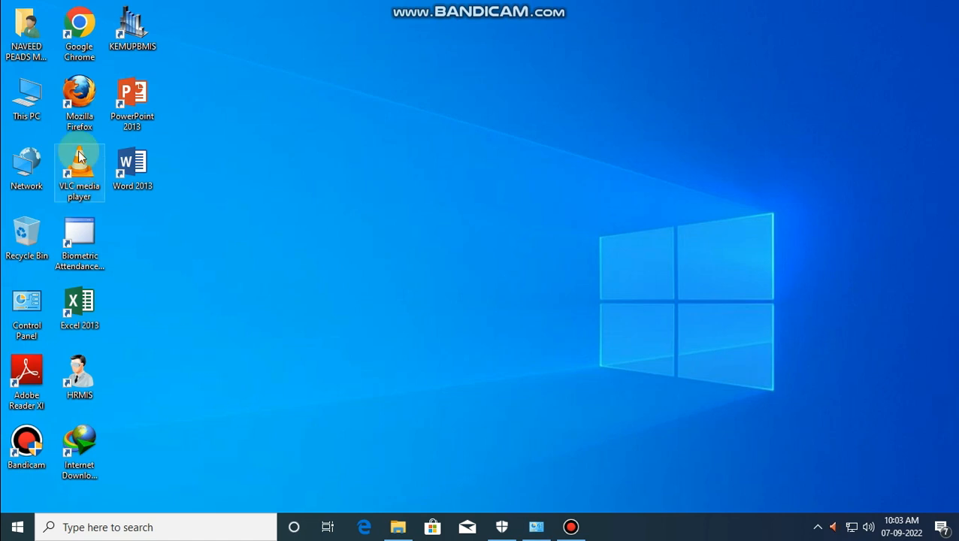
- View the basic system information in This PC's properties and close the window
{"action": "right_click", "coordinate": [29, 93]}
{"action": "left_click", "coordinate": [194, 262]}
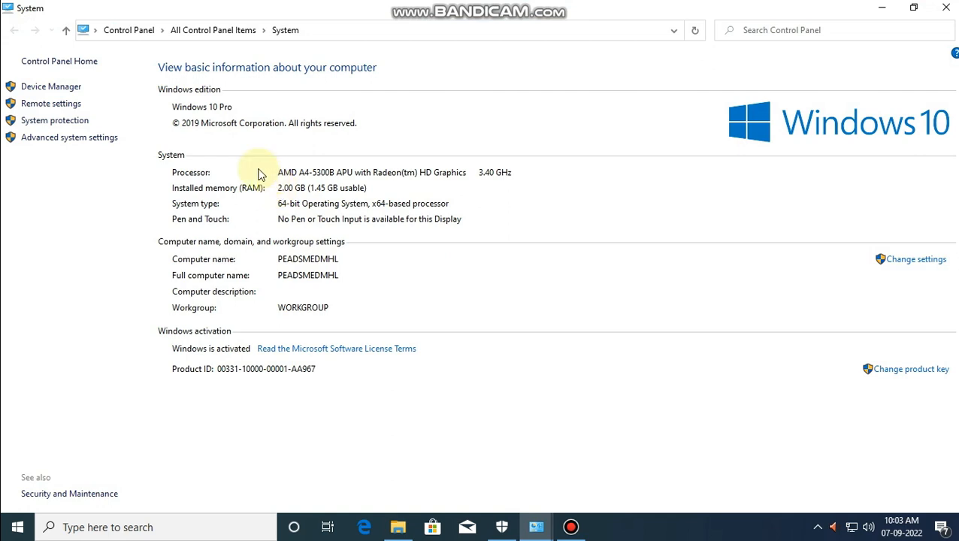
{"action": "left_click", "coordinate": [945, 8]}
- Open the System About page in Windows Settings, examine the device and Windows specifications, and return to a refreshed desktop
{"action": "left_click", "coordinate": [17, 523]}
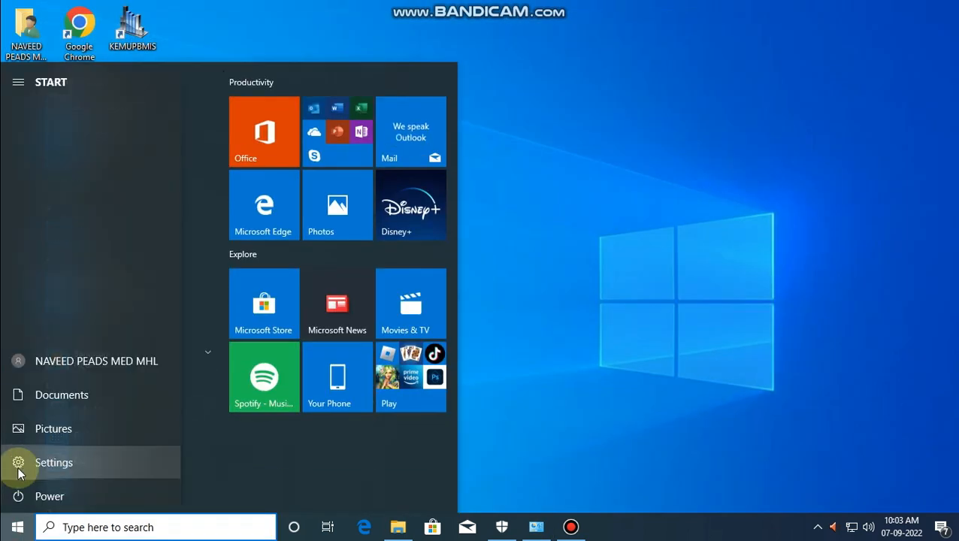
{"action": "left_click", "coordinate": [17, 465]}
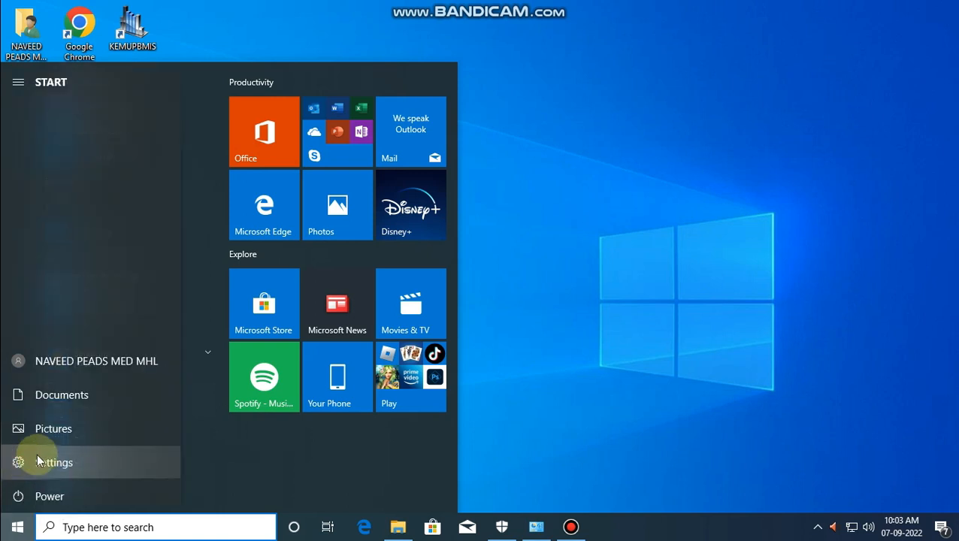
{"action": "left_click", "coordinate": [66, 464]}
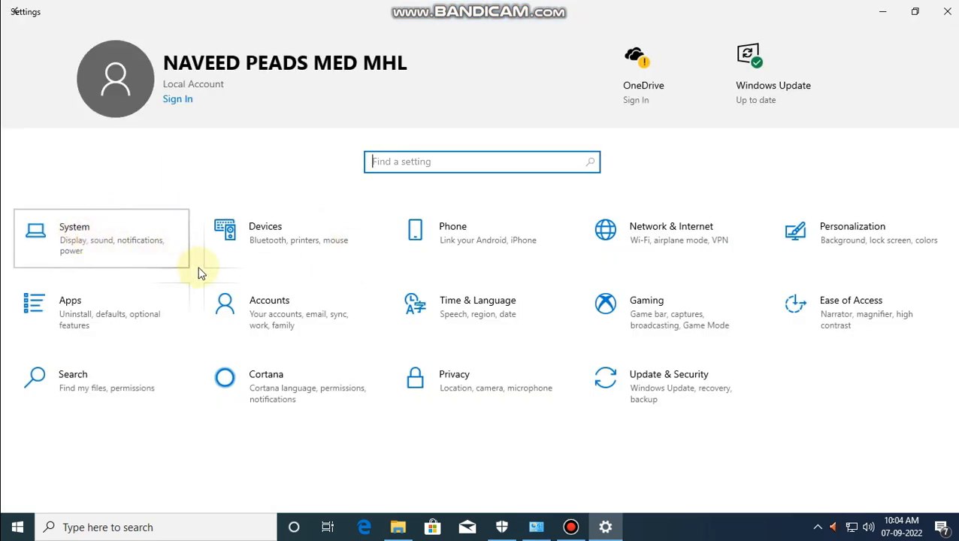
{"action": "left_click", "coordinate": [173, 283]}
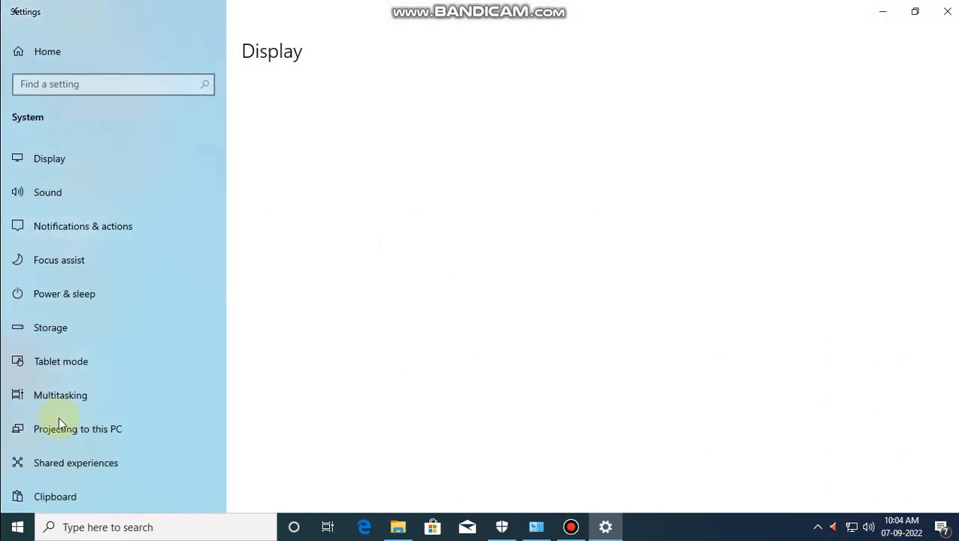
{"action": "scroll", "coordinate": [72, 478], "scroll_direction": "down", "scroll_amount": 3}
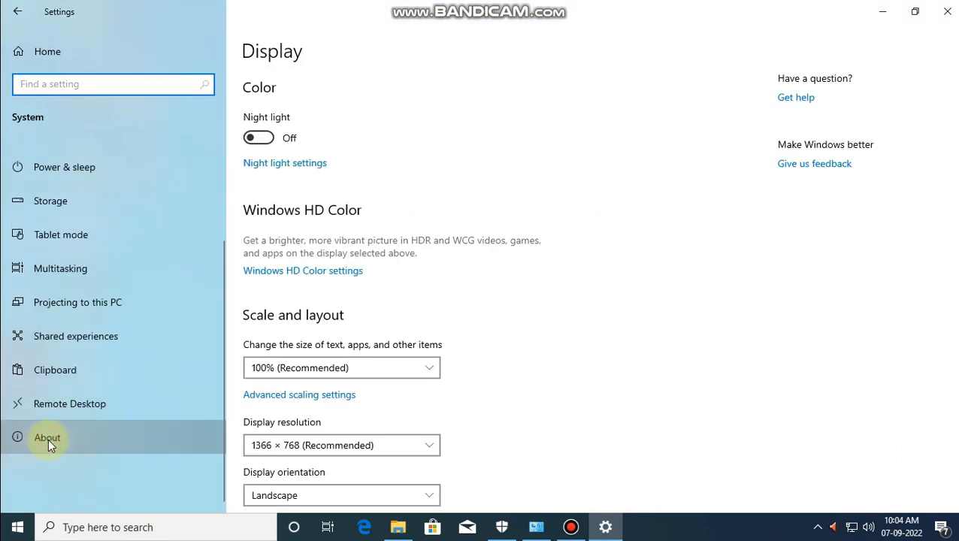
{"action": "left_click", "coordinate": [48, 438]}
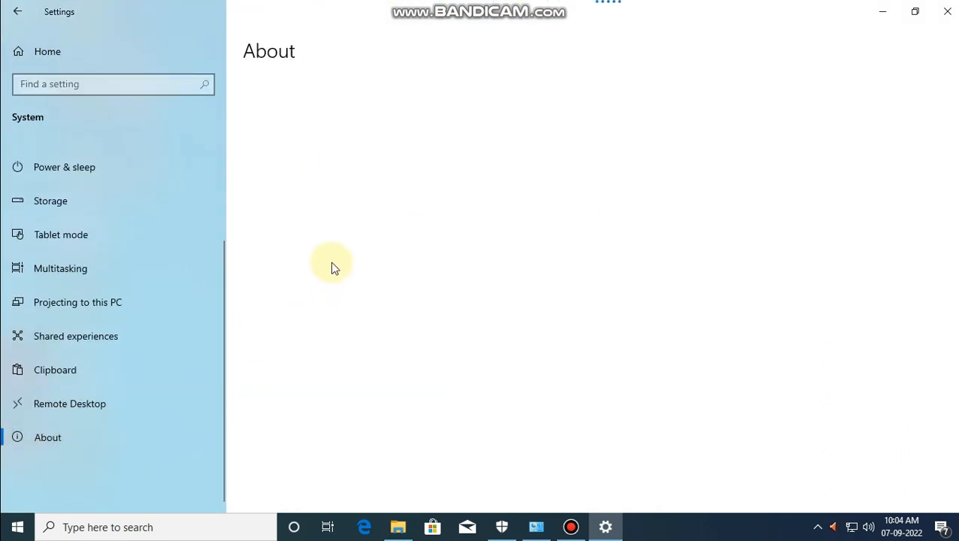
{"action": "scroll", "coordinate": [345, 368], "scroll_direction": "down", "scroll_amount": 3}
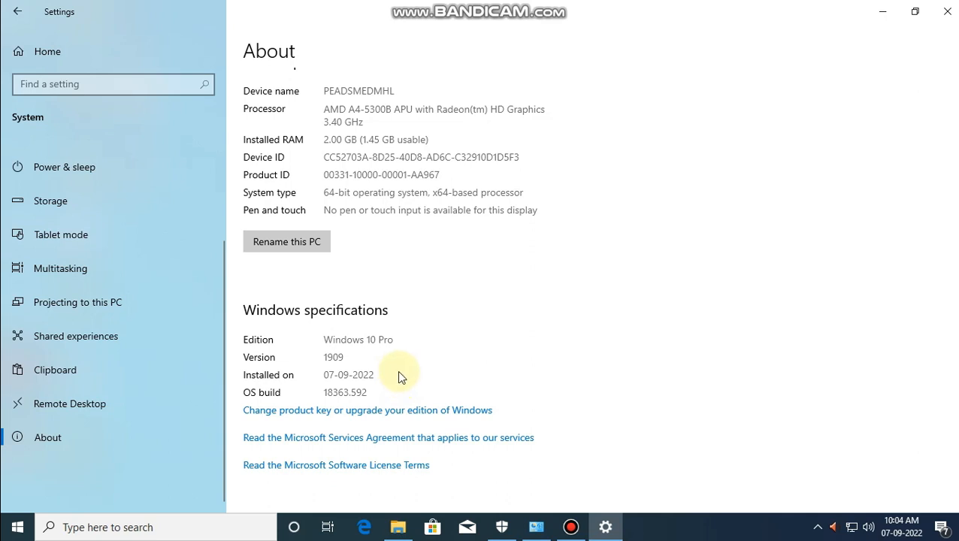
{"action": "left_click", "coordinate": [947, 11]}
{"action": "right_click", "coordinate": [410, 180]}
{"action": "left_click", "coordinate": [443, 220]}
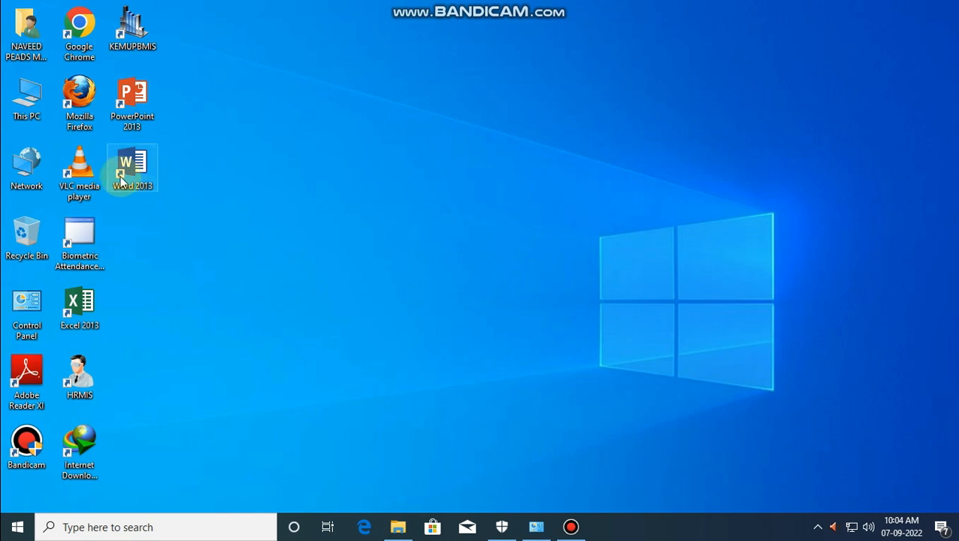
- Launch the Registry Editor with the regedit command, minimize its window and refresh the desktop
{"action": "key", "text": "super+r"}
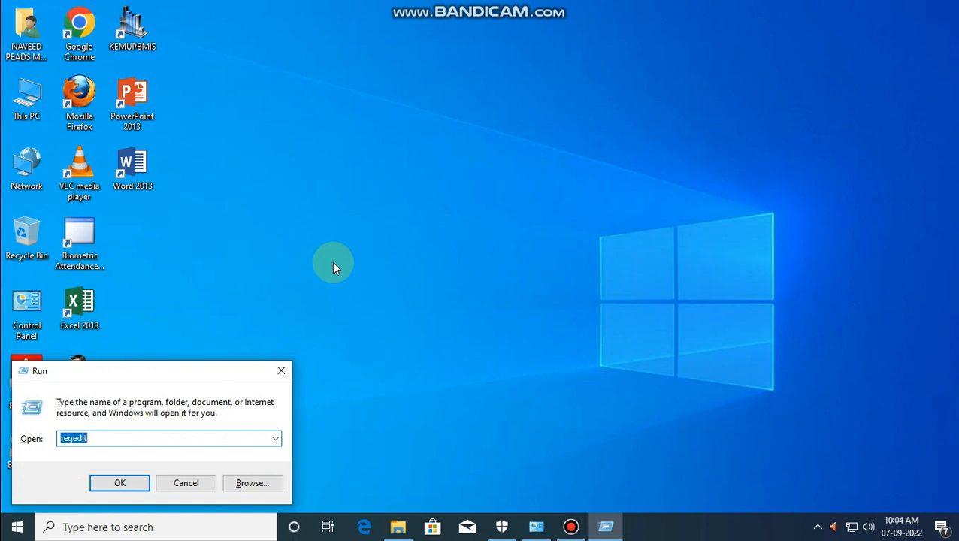
{"action": "type", "text": "regd"}
{"action": "key", "text": "Return"}
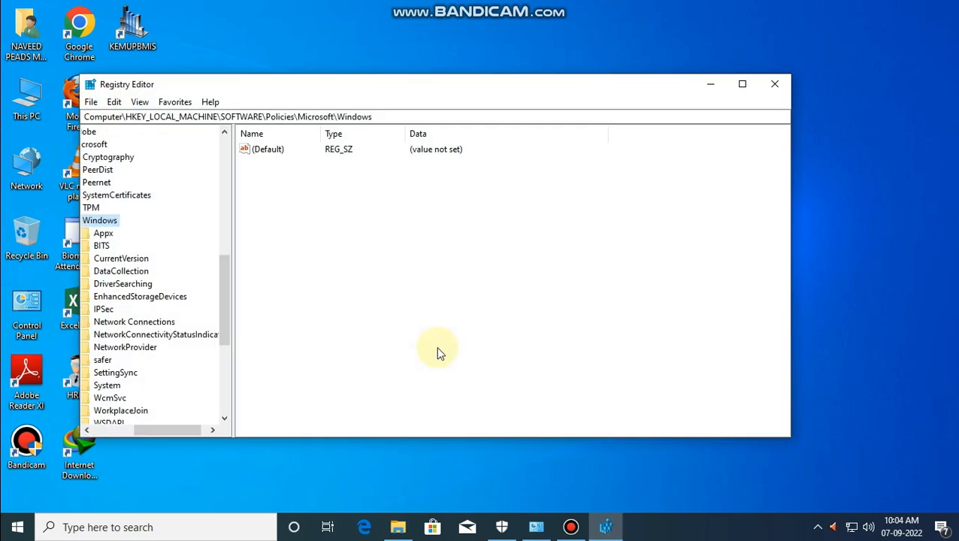
{"action": "left_click", "coordinate": [708, 85]}
{"action": "right_click", "coordinate": [417, 200]}
{"action": "left_click", "coordinate": [458, 242]}
- Open the Services console by running services.msc
{"action": "key", "text": "super+r"}
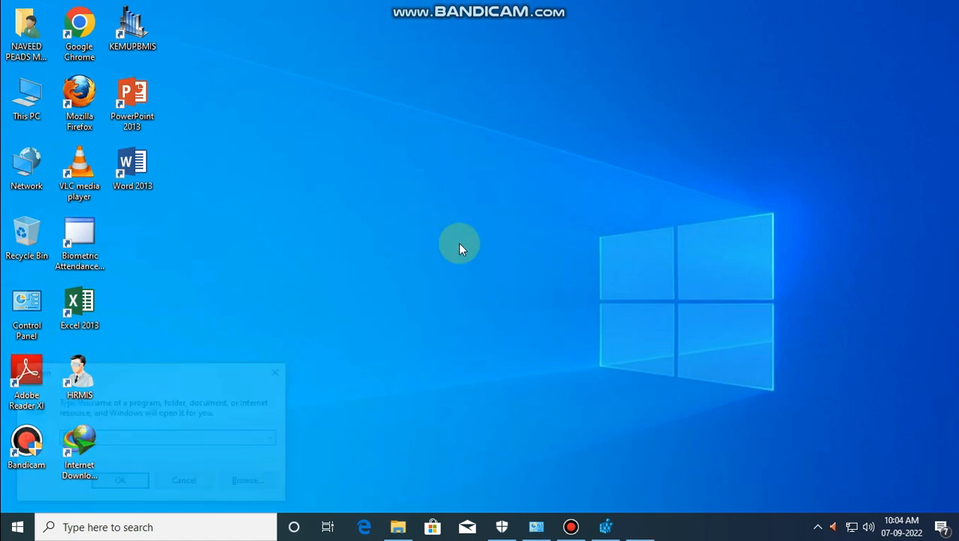
{"action": "type", "text": "services.msc"}
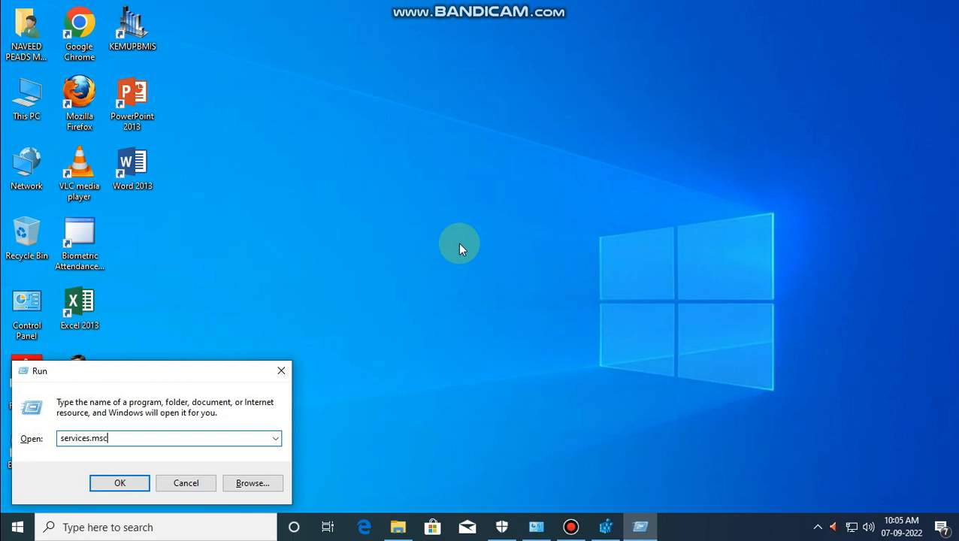
{"action": "key", "text": "Return"}
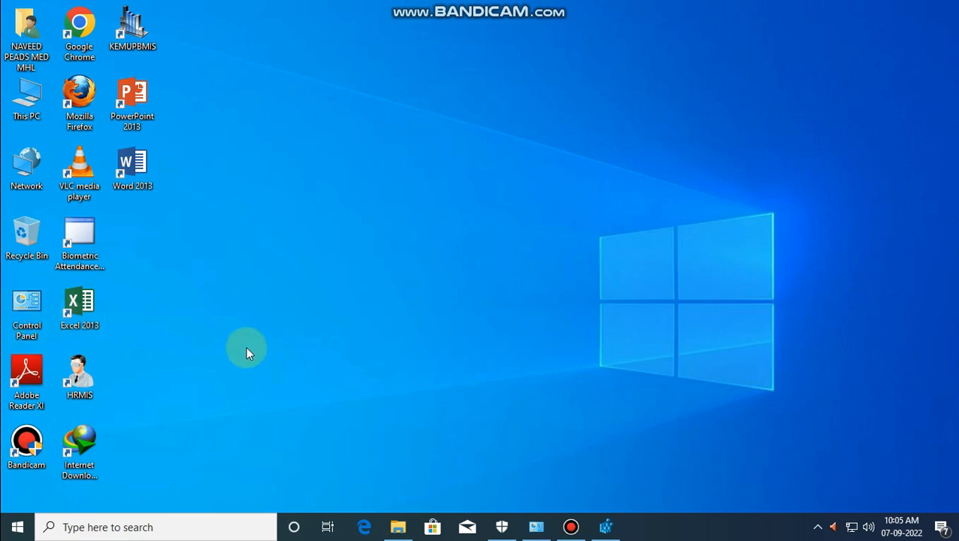
- View the Administrative Tools list in Control Panel as another way to reach Services, and minimize it
{"action": "double_click", "coordinate": [30, 310]}
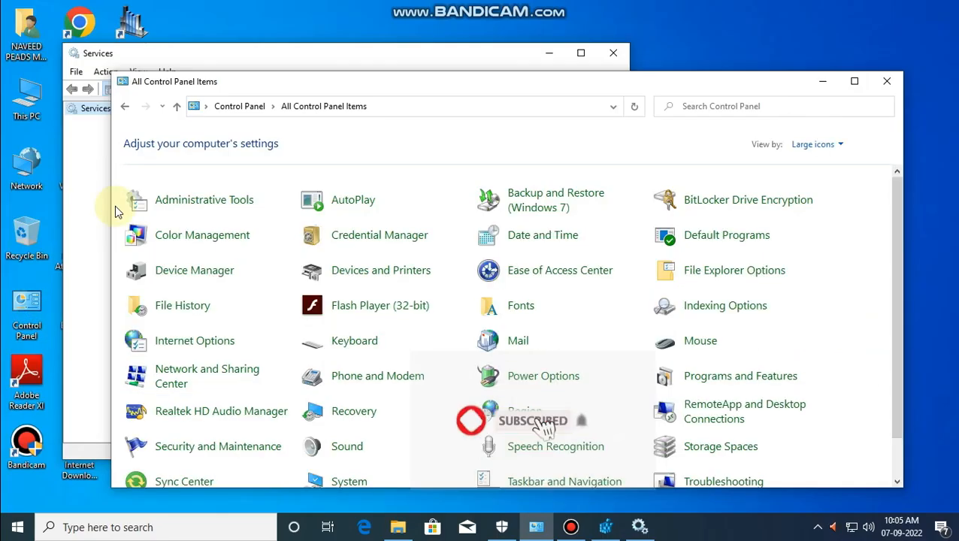
{"action": "left_click", "coordinate": [226, 201]}
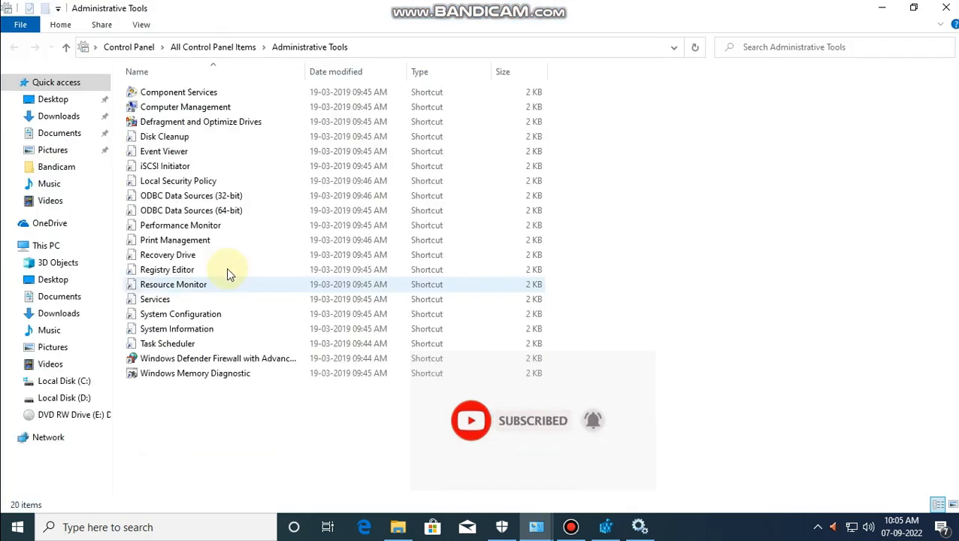
{"action": "left_click", "coordinate": [881, 8]}
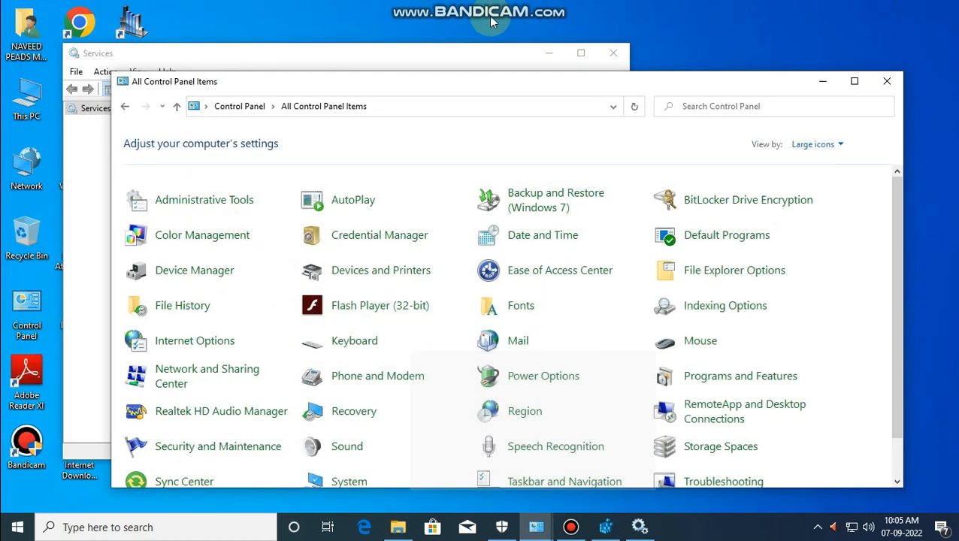
- Maximize the Services window, find the Windows Update service and open its properties
{"action": "left_click", "coordinate": [573, 58]}
{"action": "left_click", "coordinate": [300, 338]}
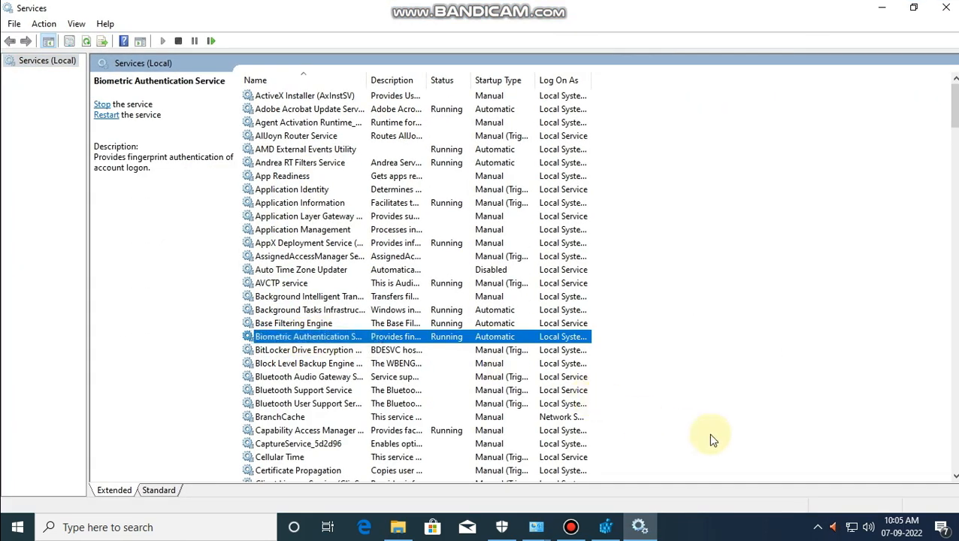
{"action": "key", "text": "w"}
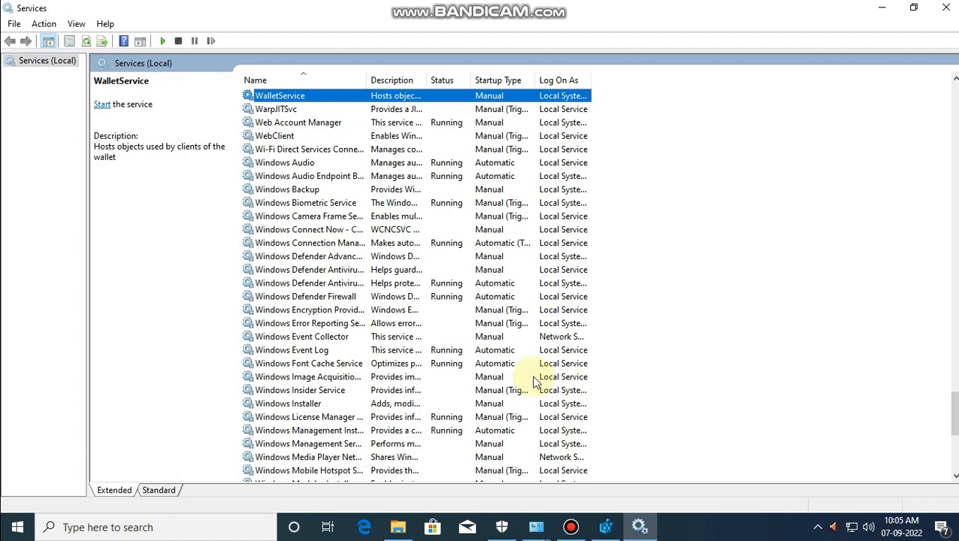
{"action": "scroll", "coordinate": [396, 310], "scroll_direction": "down", "scroll_amount": 3}
{"action": "scroll", "coordinate": [353, 300], "scroll_direction": "down", "scroll_amount": 2}
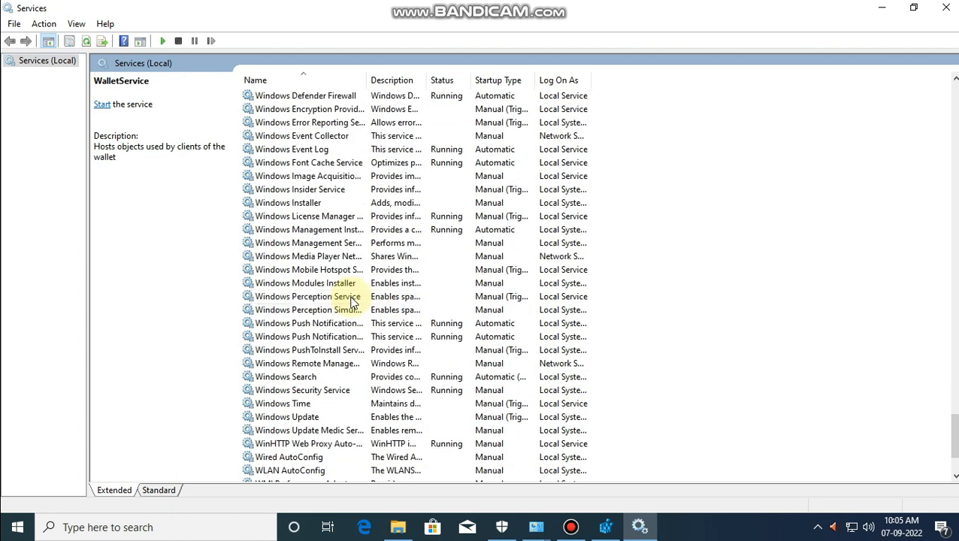
{"action": "left_click", "coordinate": [304, 418]}
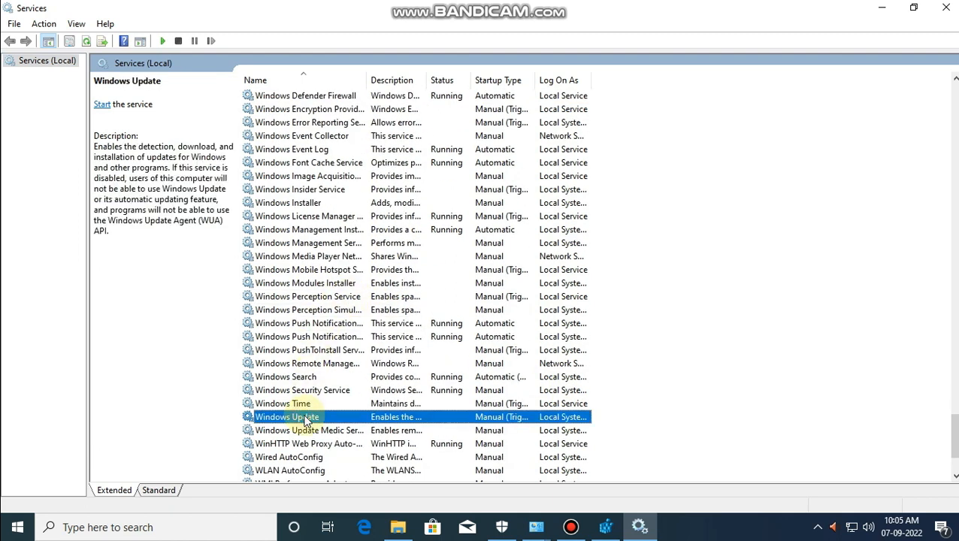
{"action": "right_click", "coordinate": [304, 419]}
{"action": "left_click", "coordinate": [340, 386]}
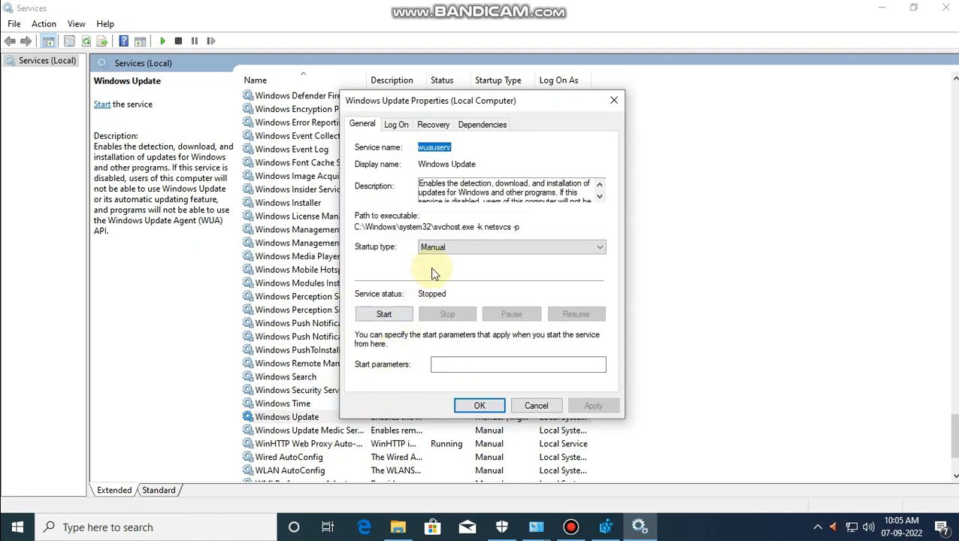
- Set the Windows Update service's startup type to Disabled and apply the change
{"action": "left_click", "coordinate": [441, 246]}
{"action": "left_click", "coordinate": [441, 286]}
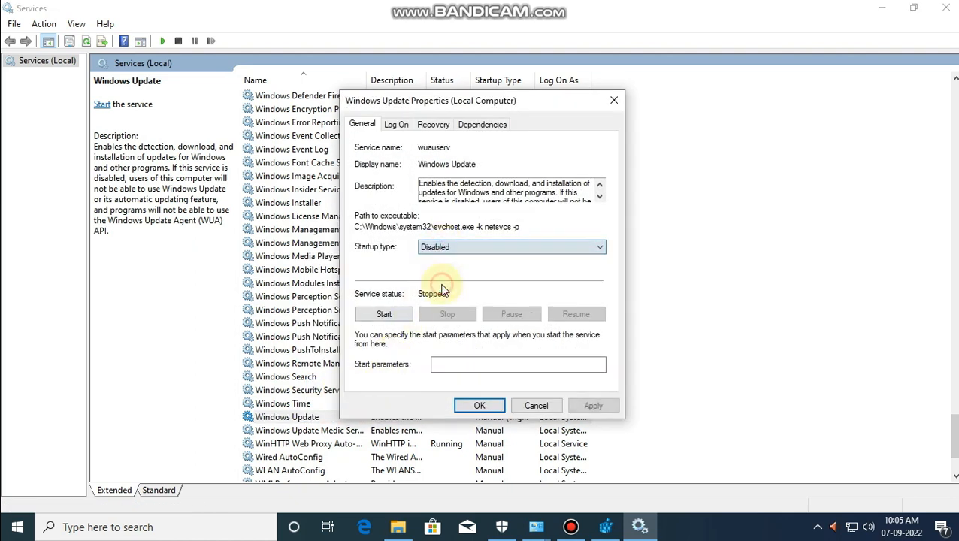
{"action": "left_click", "coordinate": [588, 405]}
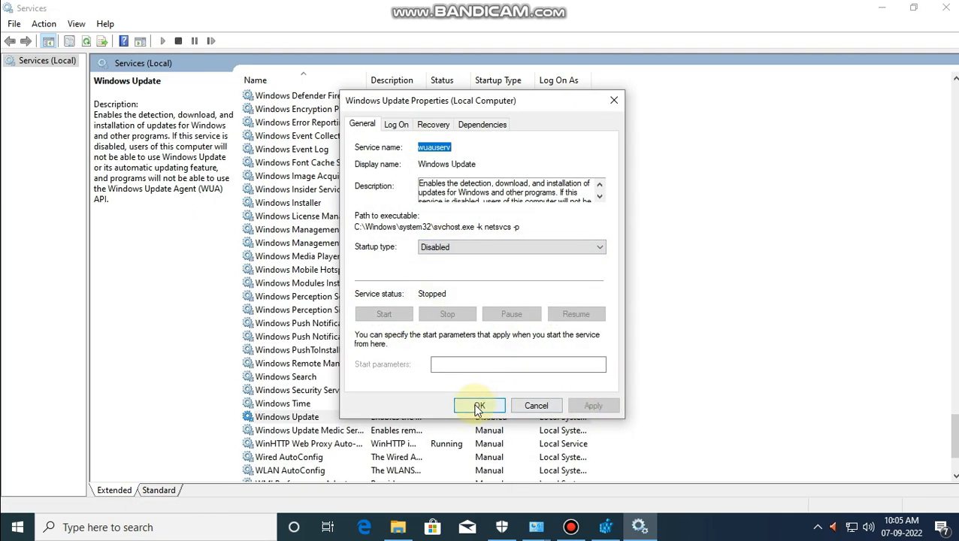
{"action": "left_click", "coordinate": [477, 407]}
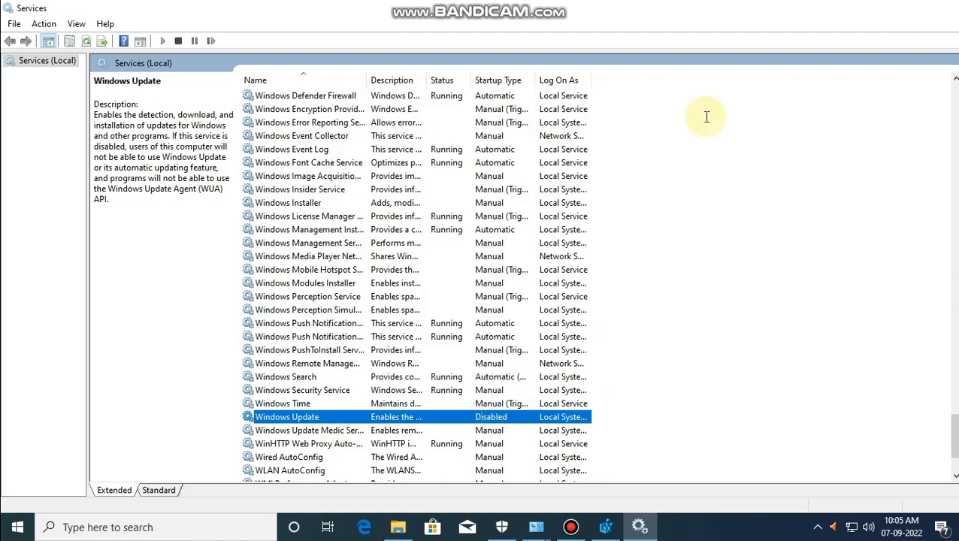
- Close the Services and Control Panel windows and refresh the desktop
{"action": "key", "text": "alt+F4"}
{"action": "left_click", "coordinate": [886, 79]}
{"action": "right_click", "coordinate": [485, 141]}
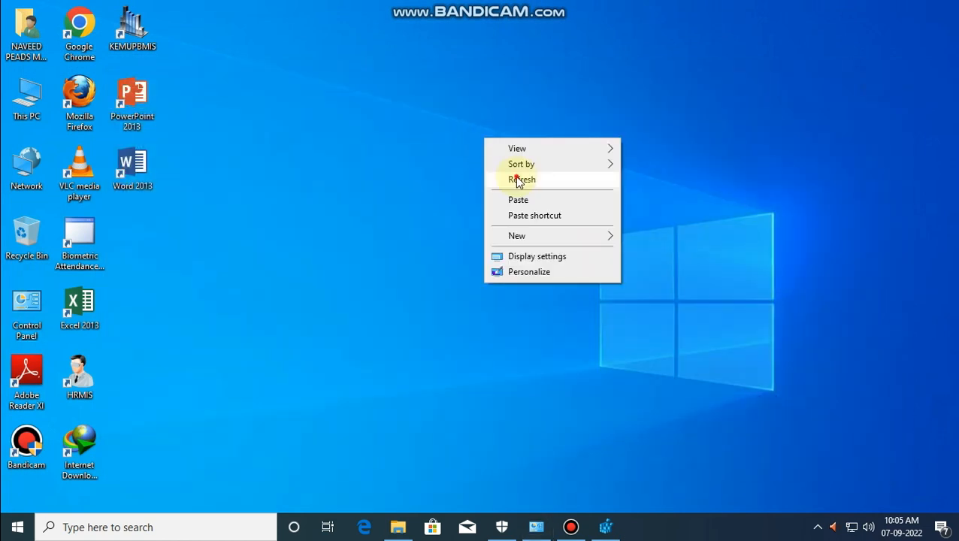
{"action": "left_click", "coordinate": [518, 180]}
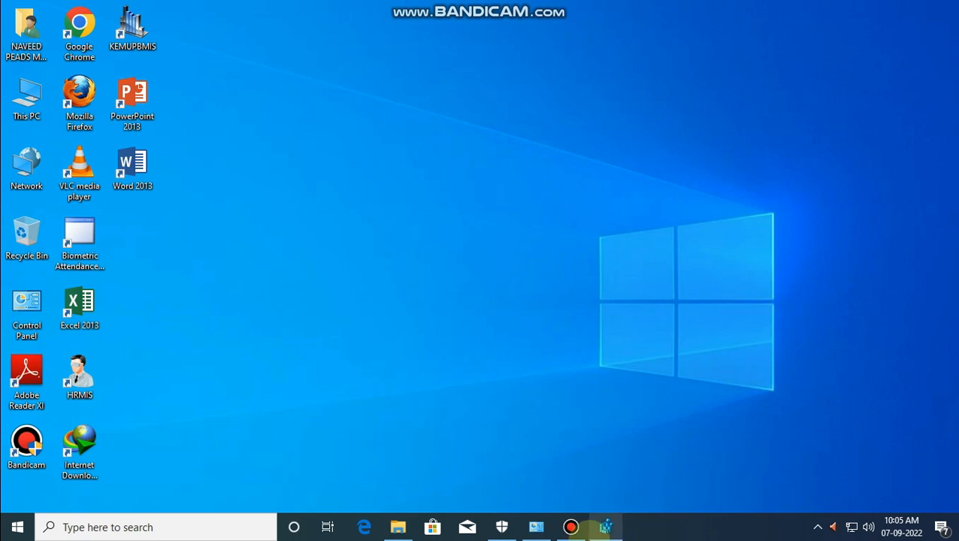
- Close the minimized Registry Editor, relaunch it with the regedit command and maximize its window
{"action": "left_click", "coordinate": [605, 526]}
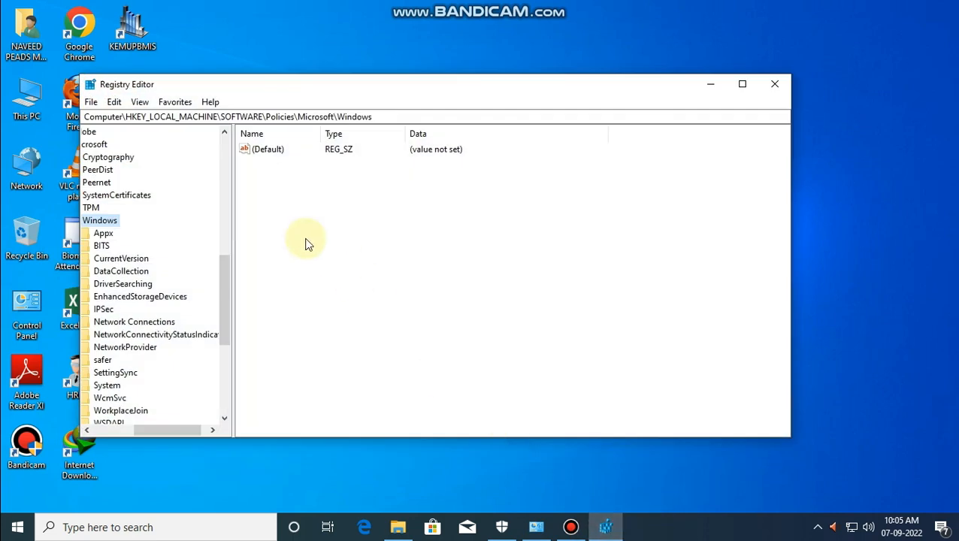
{"action": "left_click", "coordinate": [771, 87]}
{"action": "key", "text": "super+r"}
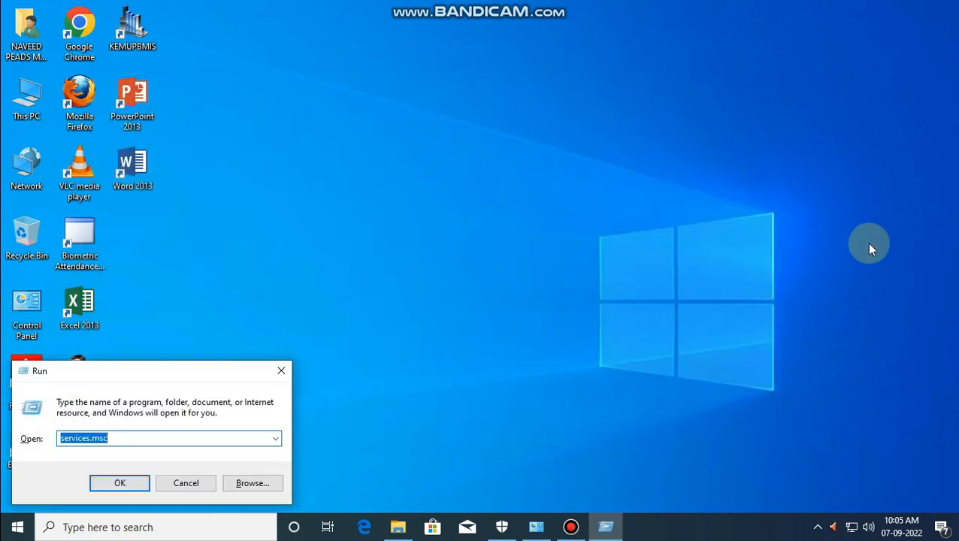
{"action": "type", "text": "re"}
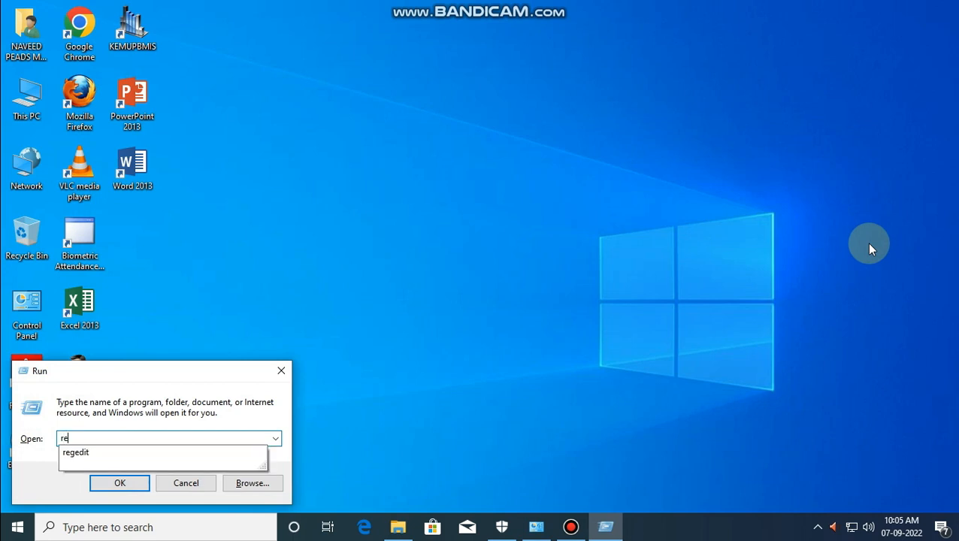
{"action": "key", "text": "Down"}
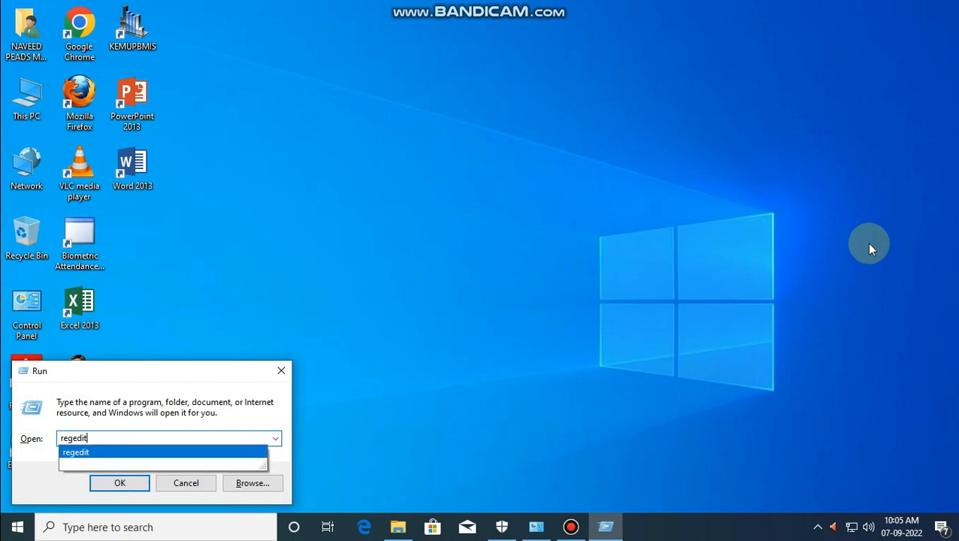
{"action": "key", "text": "Return"}
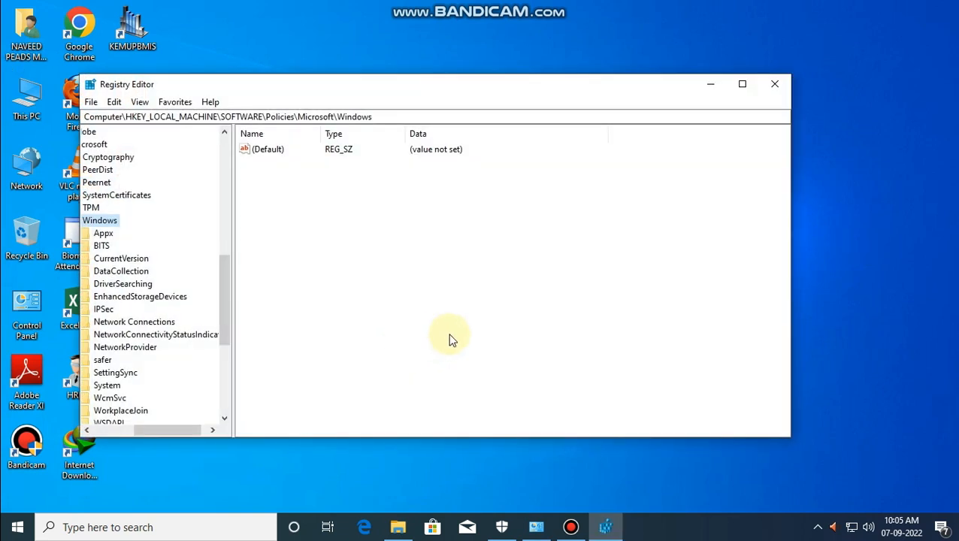
{"action": "left_click", "coordinate": [739, 87]}
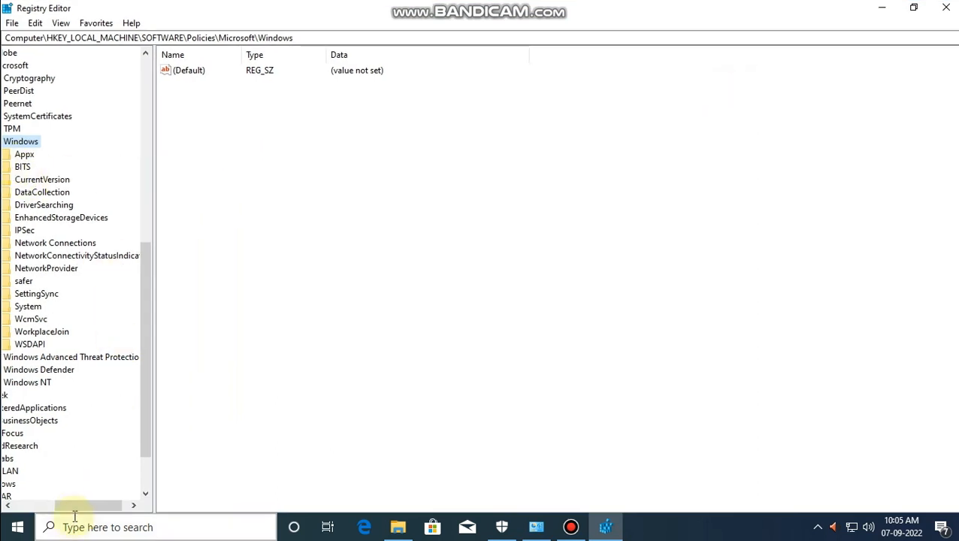
- Collapse the expanded registry branches, from the Windows policies key up to HKEY_LOCAL_MACHINE, so only the root keys show
{"action": "left_click_drag", "start_coordinate": [64, 505], "coordinate": [7, 504]}
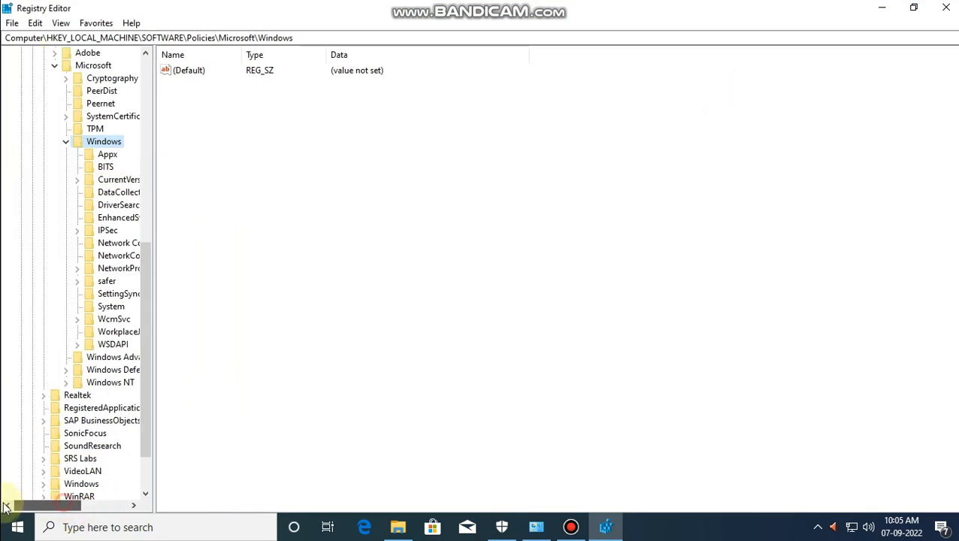
{"action": "left_click", "coordinate": [66, 141]}
{"action": "left_click", "coordinate": [42, 179]}
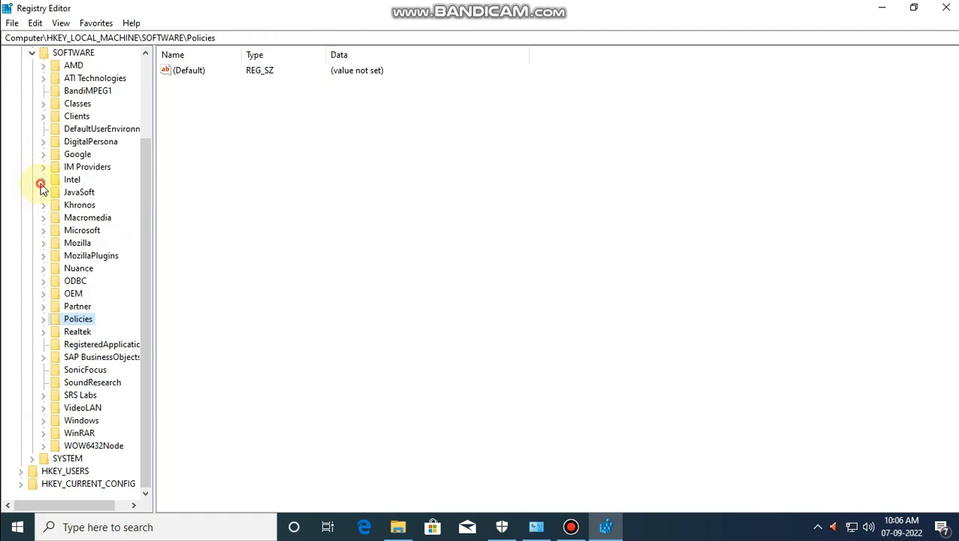
{"action": "left_click", "coordinate": [31, 53]}
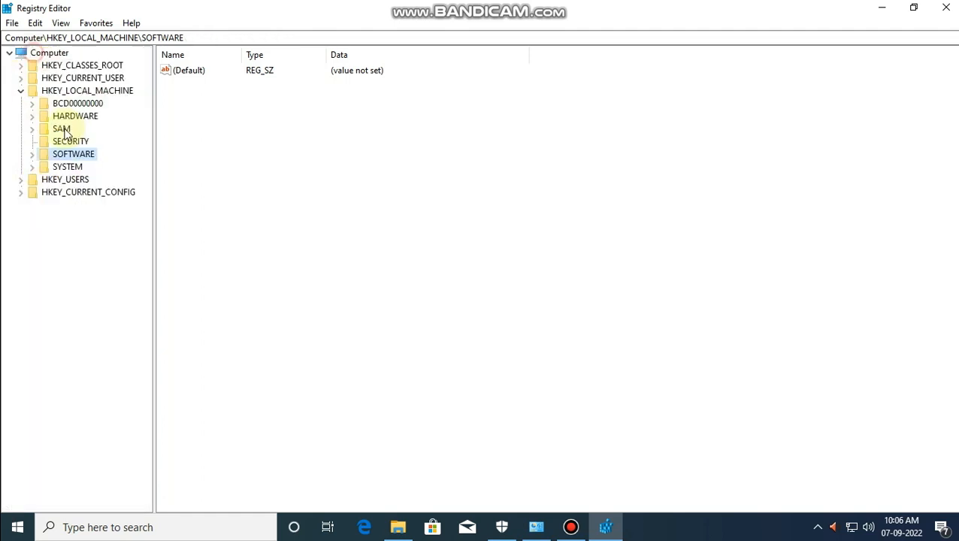
{"action": "left_click", "coordinate": [20, 91]}
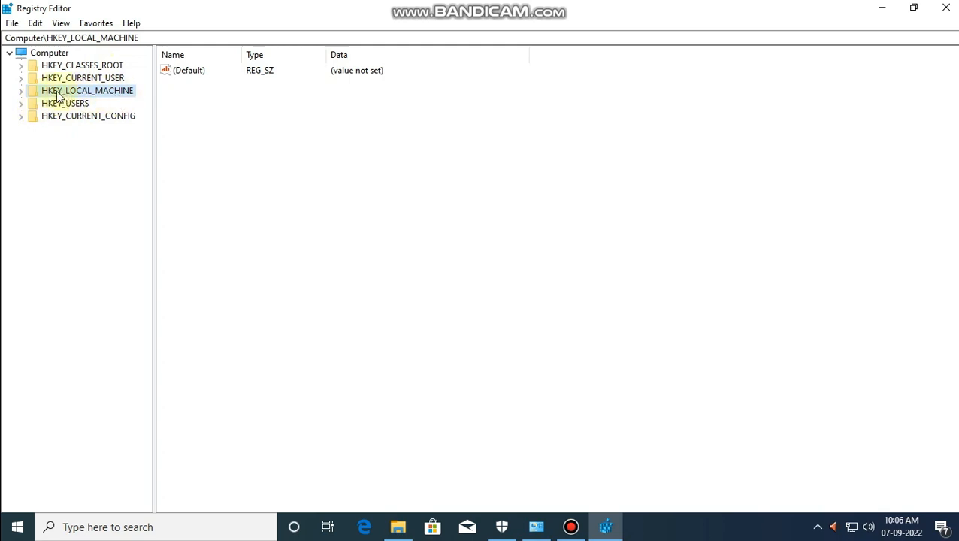
- Navigate to HKEY_LOCAL_MACHINE\SOFTWARE\Policies\Microsoft\Windows in the registry and expand the Windows key
{"action": "left_click", "coordinate": [20, 91]}
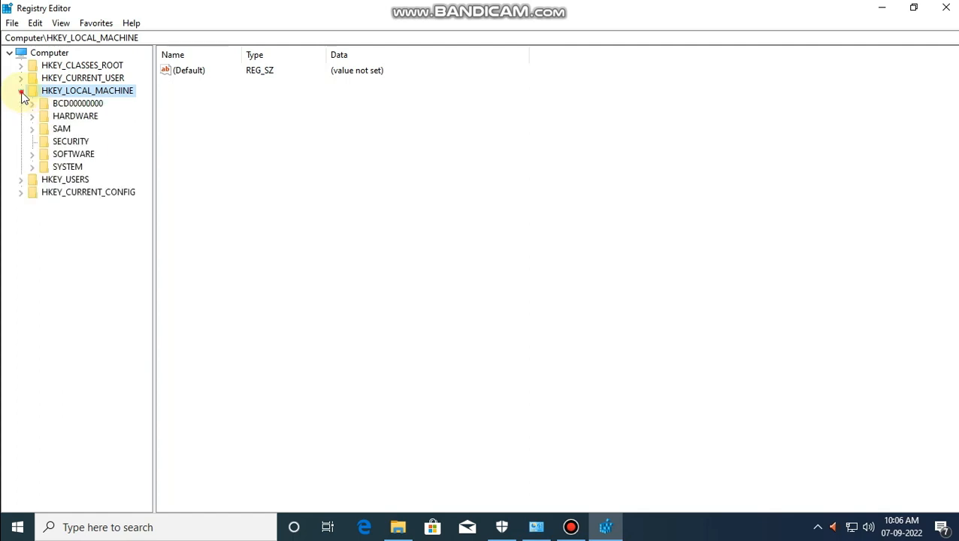
{"action": "left_click", "coordinate": [33, 154]}
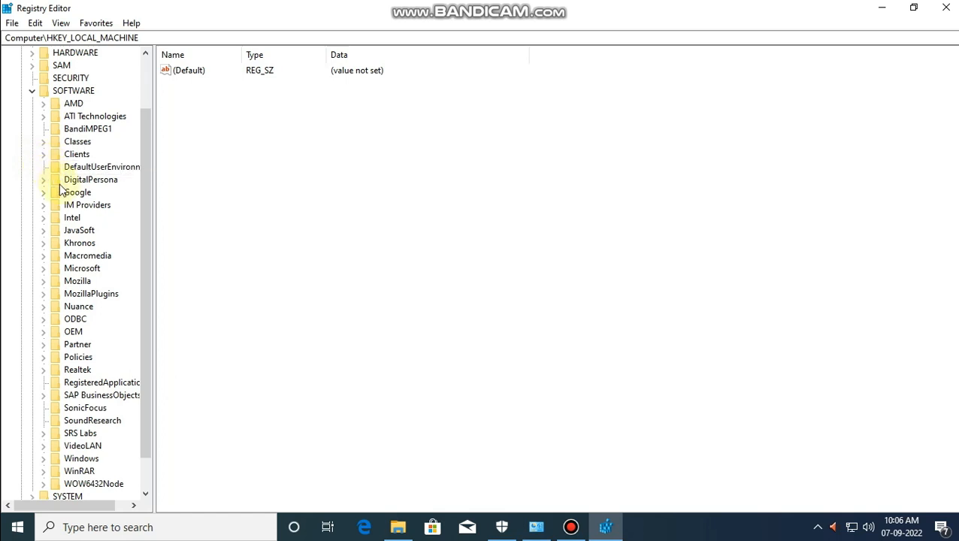
{"action": "scroll", "coordinate": [78, 242], "scroll_direction": "down", "scroll_amount": 1}
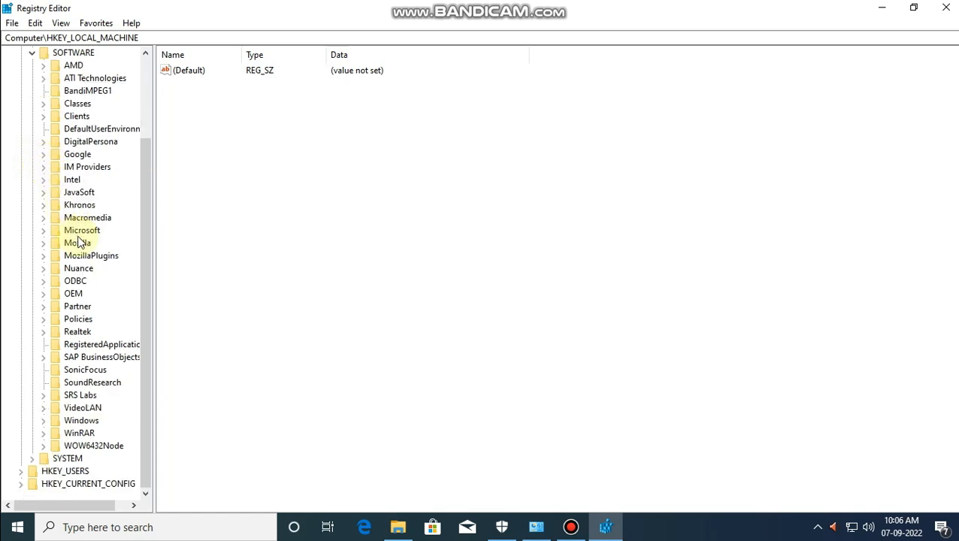
{"action": "left_click", "coordinate": [42, 320]}
{"action": "left_click", "coordinate": [79, 320]}
{"action": "scroll", "coordinate": [105, 297], "scroll_direction": "down", "scroll_amount": 2}
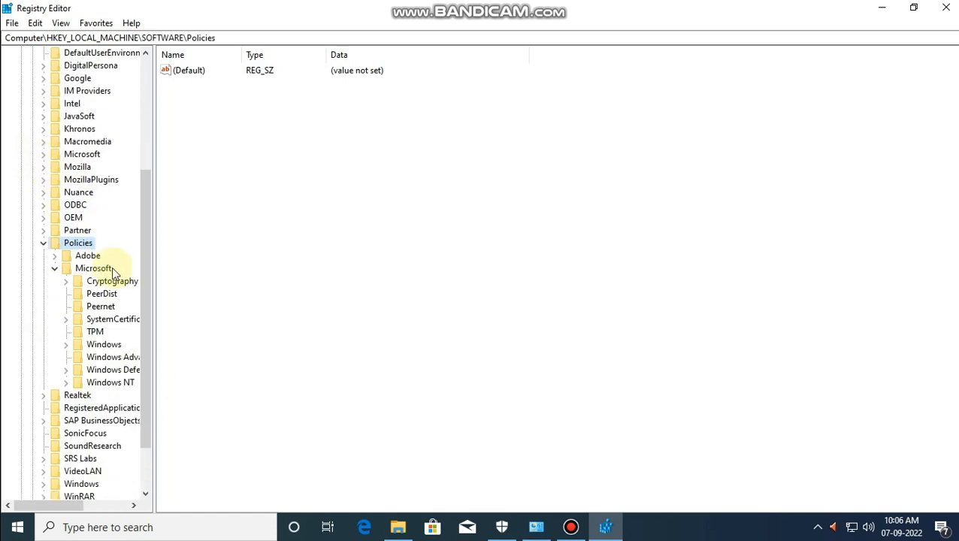
{"action": "left_click", "coordinate": [91, 272]}
{"action": "left_click", "coordinate": [54, 269]}
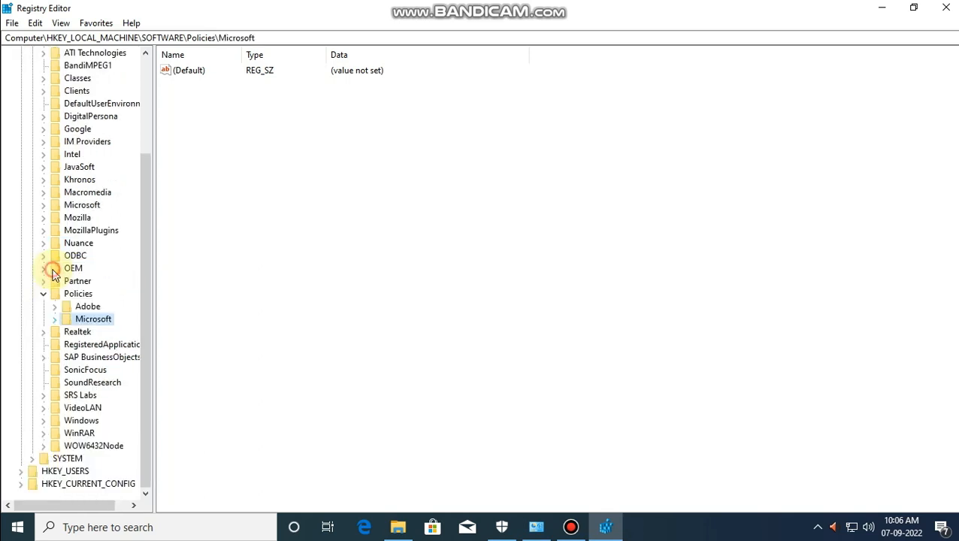
{"action": "left_click", "coordinate": [57, 319]}
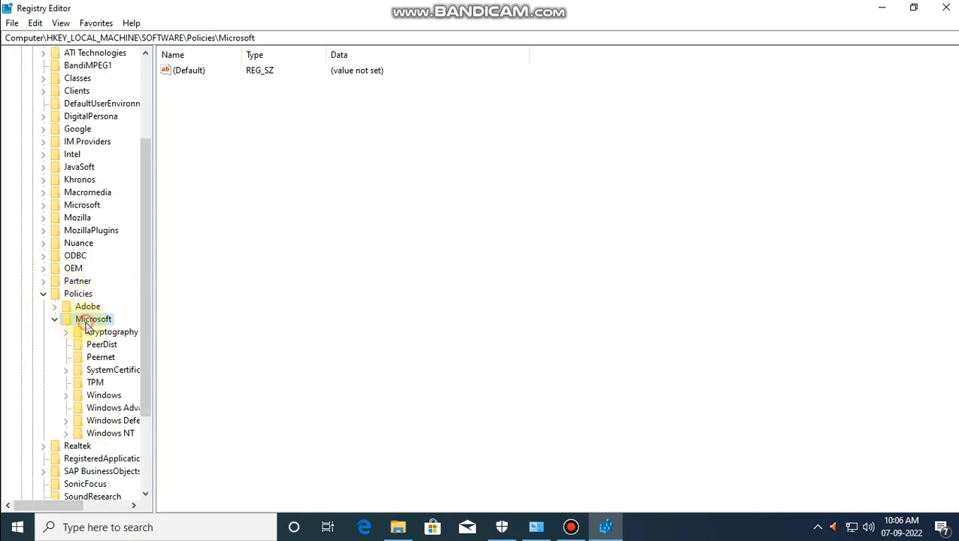
{"action": "left_click", "coordinate": [98, 395]}
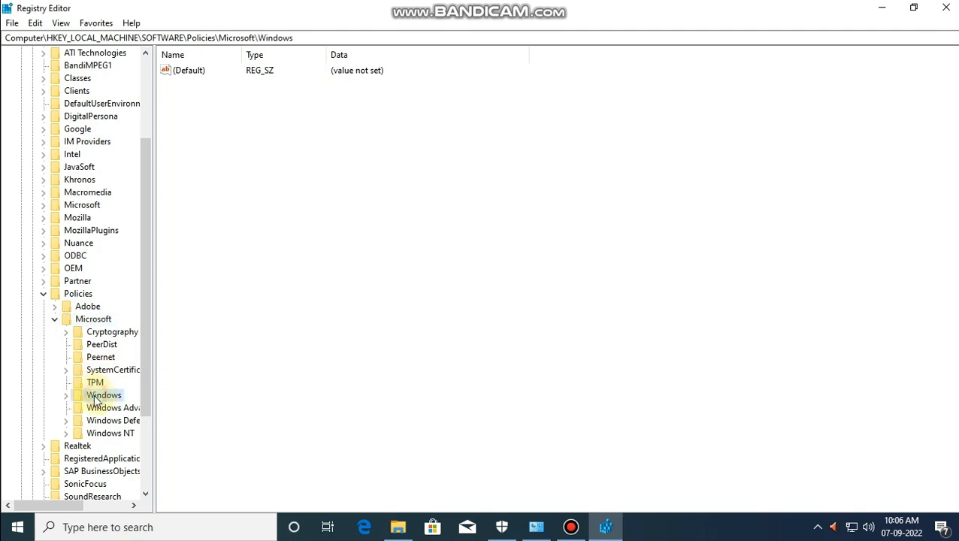
{"action": "left_click", "coordinate": [67, 396]}
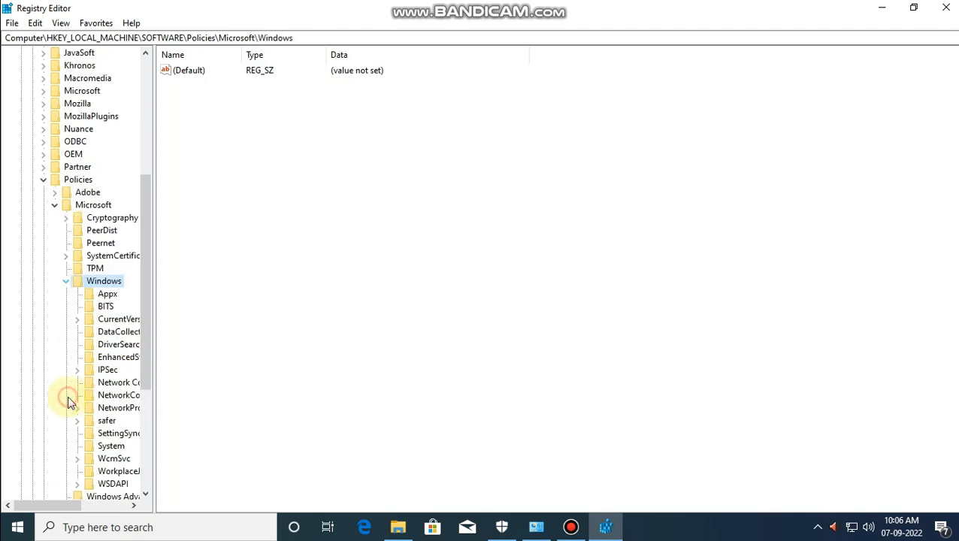
- Create a new key named WindowsUpdate under the Windows policies key
{"action": "right_click", "coordinate": [107, 283]}
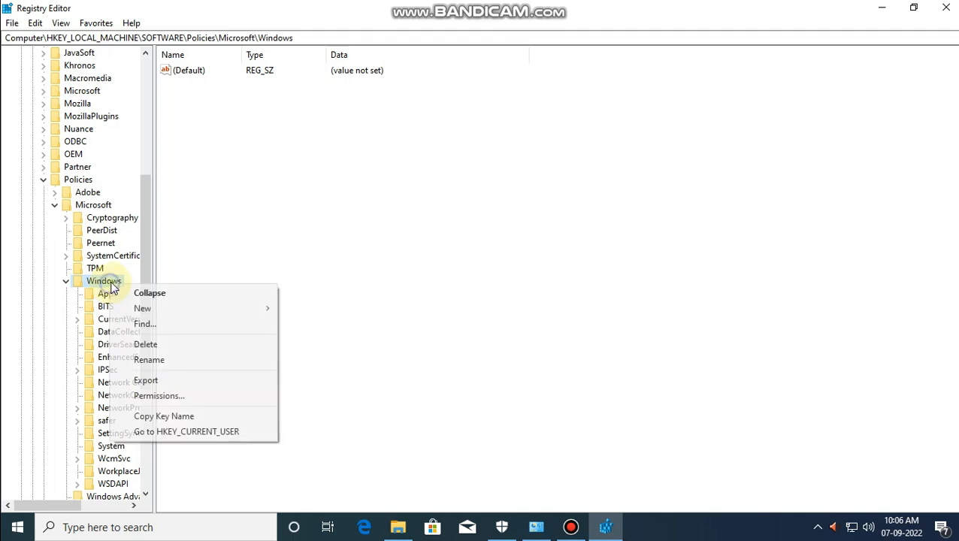
{"action": "mouse_move", "coordinate": [241, 309]}
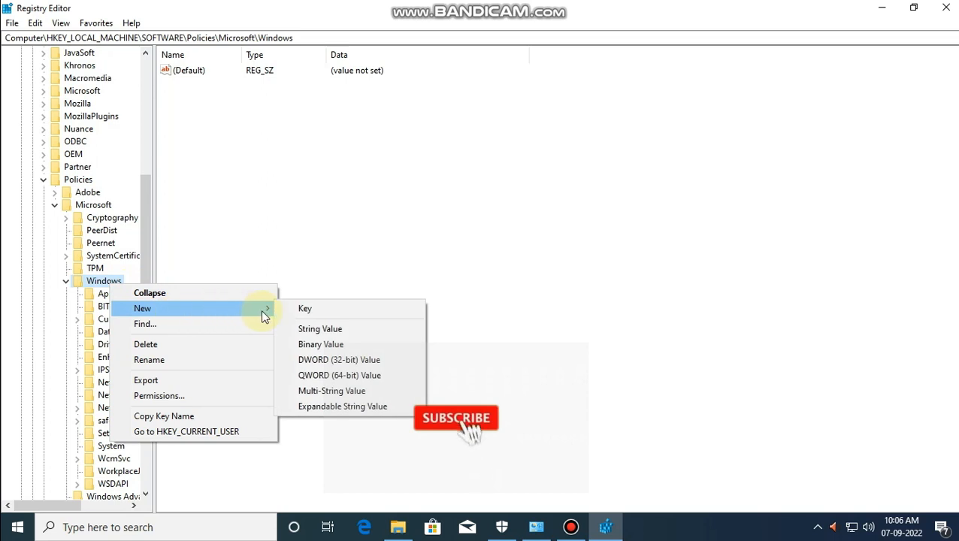
{"action": "left_click", "coordinate": [310, 310]}
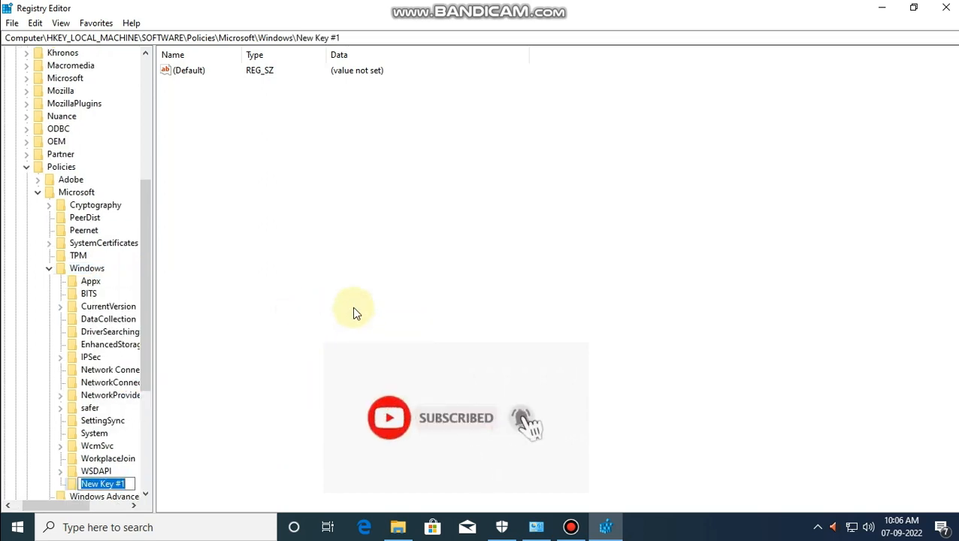
{"action": "type", "text": "WindowsUpdate"}
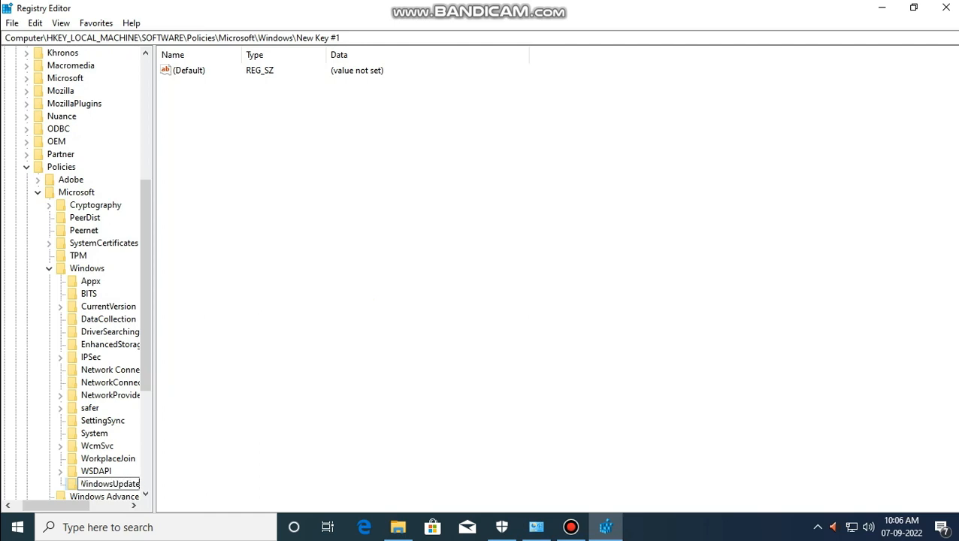
{"action": "key", "text": "Return"}
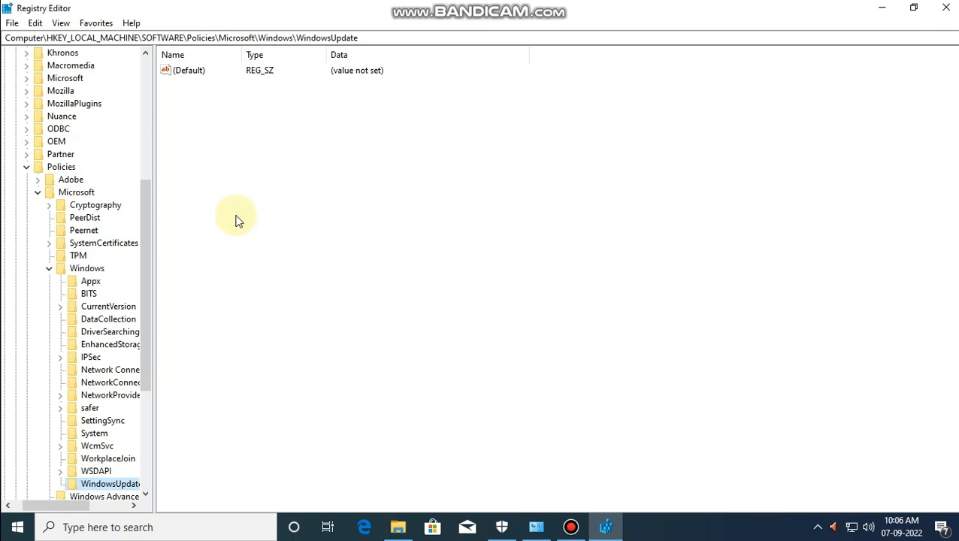
- Create a new key named AU inside the WindowsUpdate key
{"action": "right_click", "coordinate": [118, 489]}
{"action": "mouse_move", "coordinate": [223, 373]}
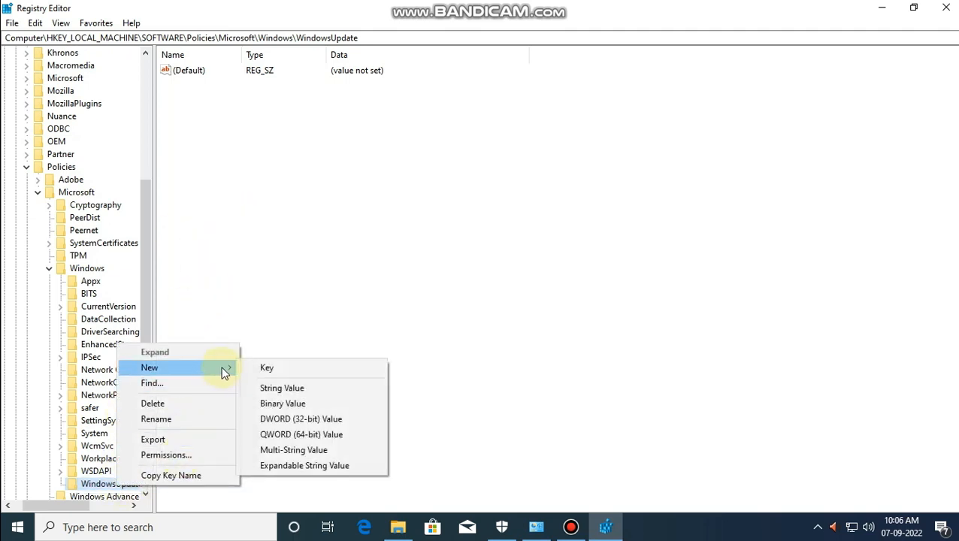
{"action": "left_click", "coordinate": [270, 367]}
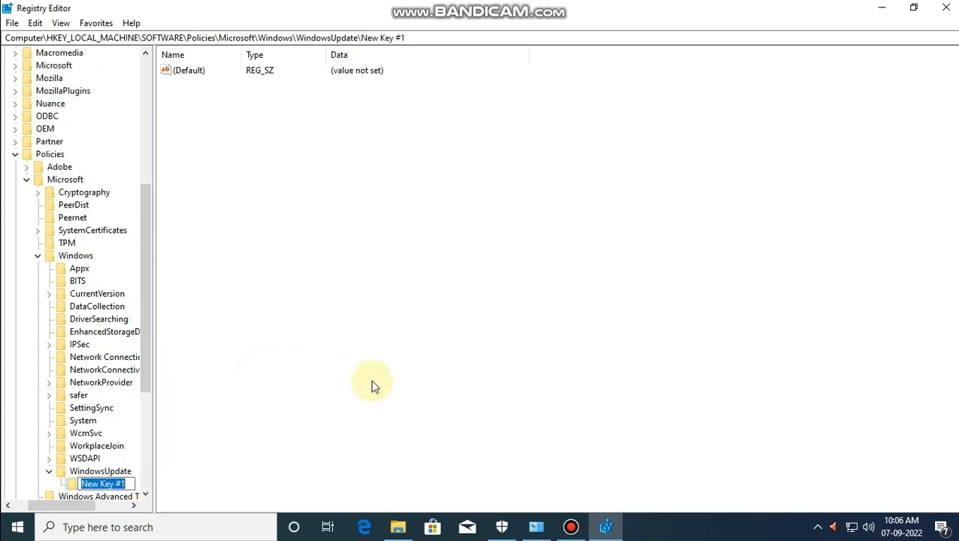
{"action": "type", "text": "A"}
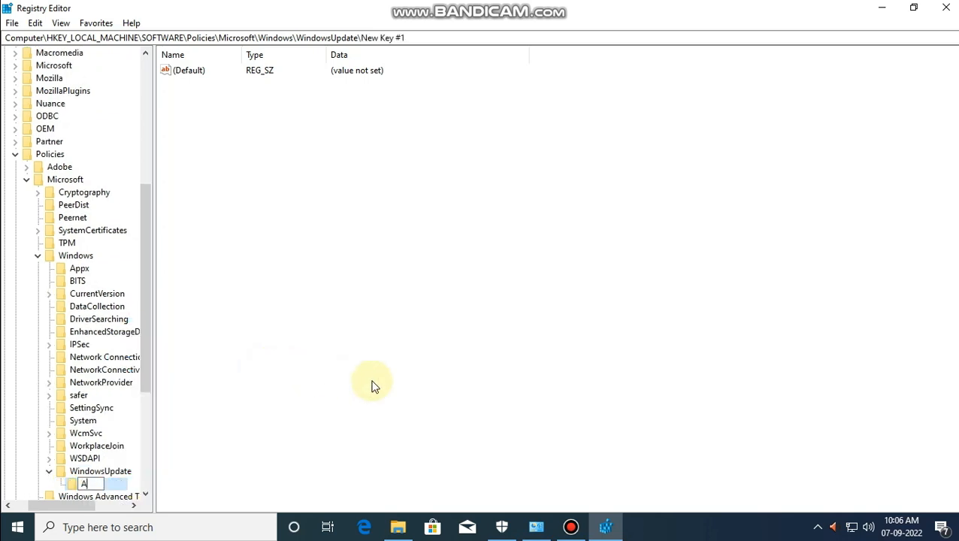
{"action": "type", "text": "U"}
{"action": "key", "text": "Return"}
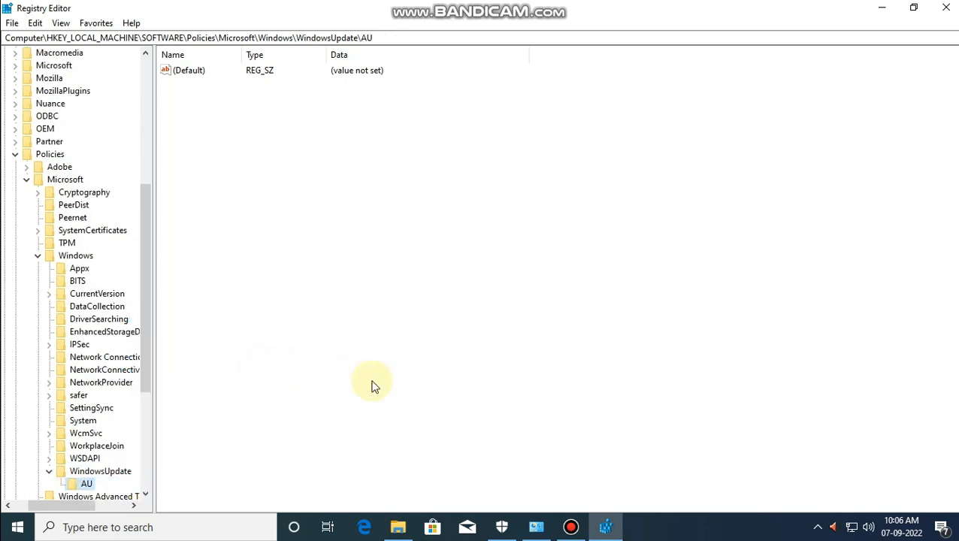
- Add a DWORD (32-bit) value named NoAutoUpdate to the AU key
{"action": "right_click", "coordinate": [254, 195]}
{"action": "mouse_move", "coordinate": [274, 201]}
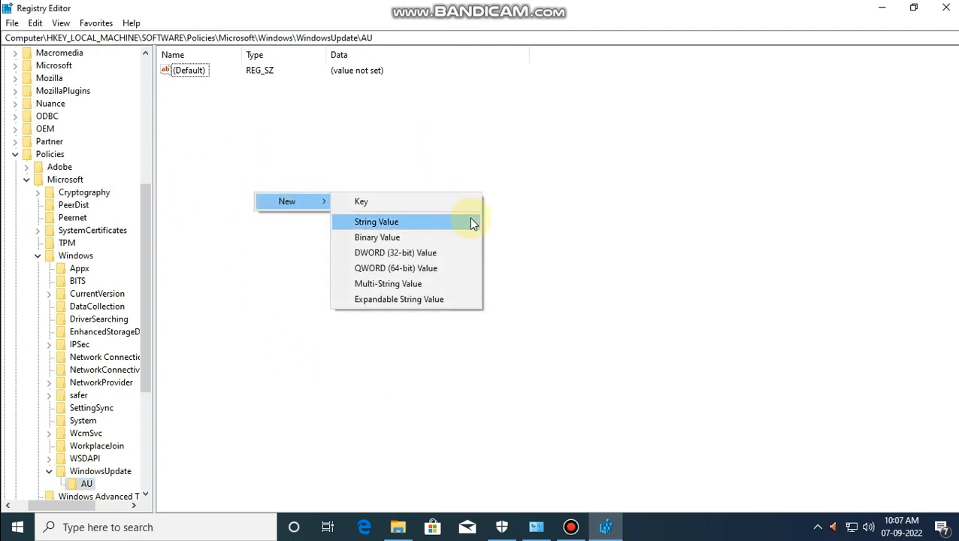
{"action": "left_click", "coordinate": [422, 254]}
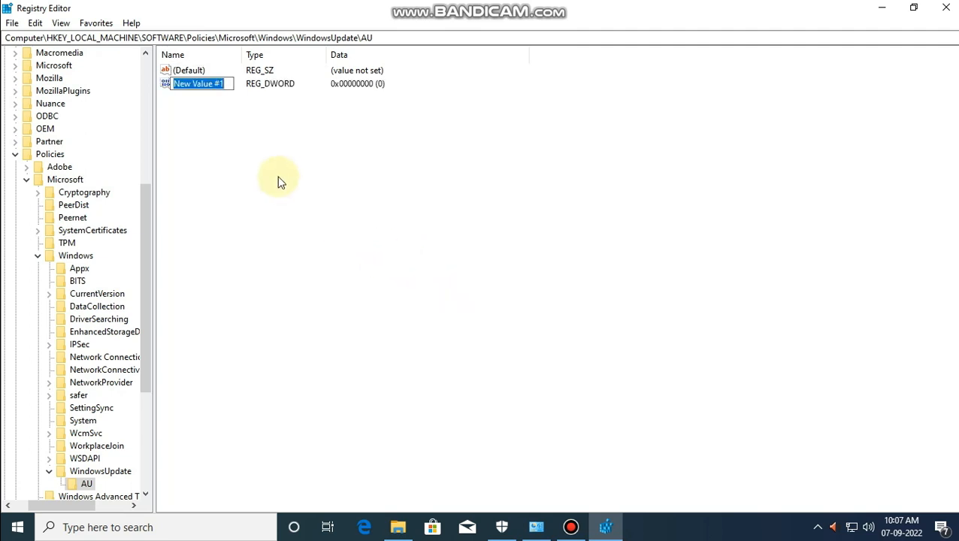
{"action": "type", "text": "No"}
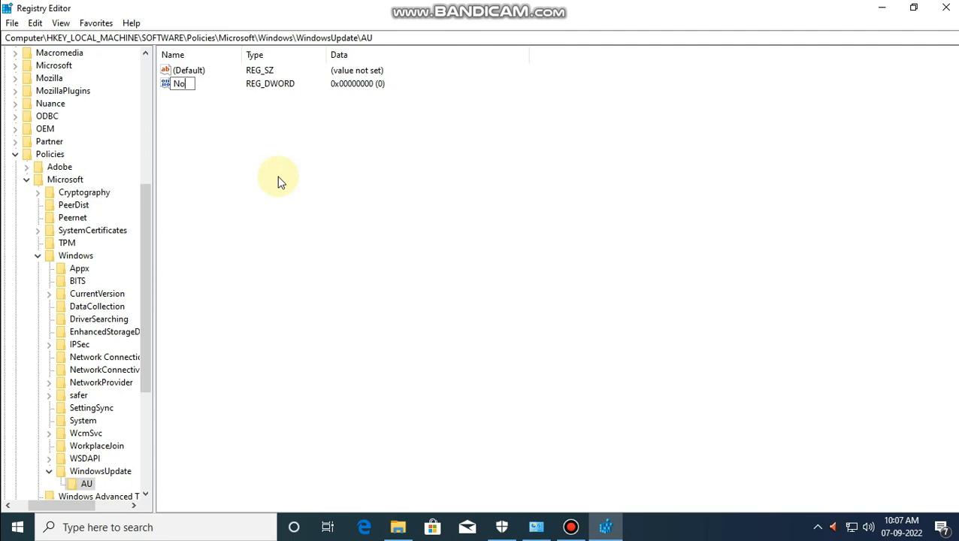
{"action": "type", "text": "AutoUpdate"}
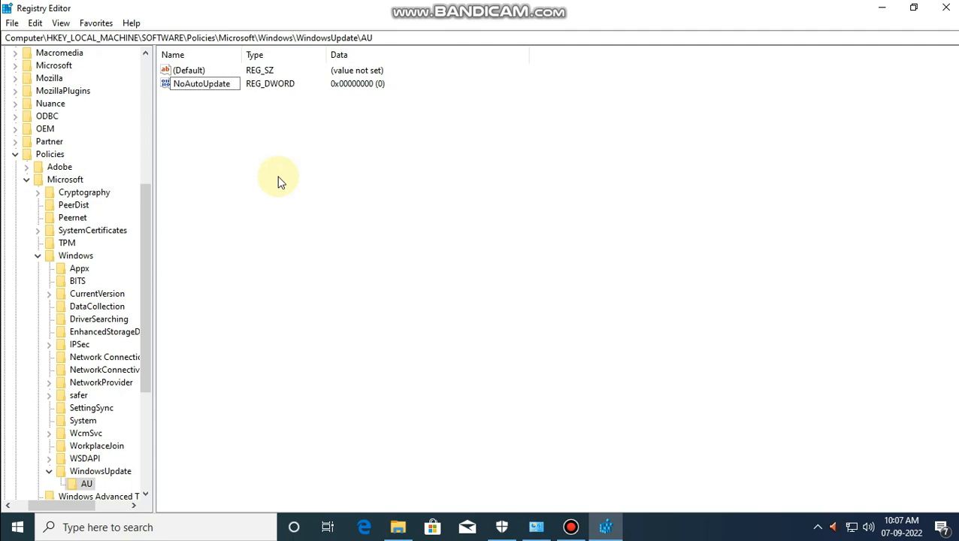
{"action": "key", "text": "Return"}
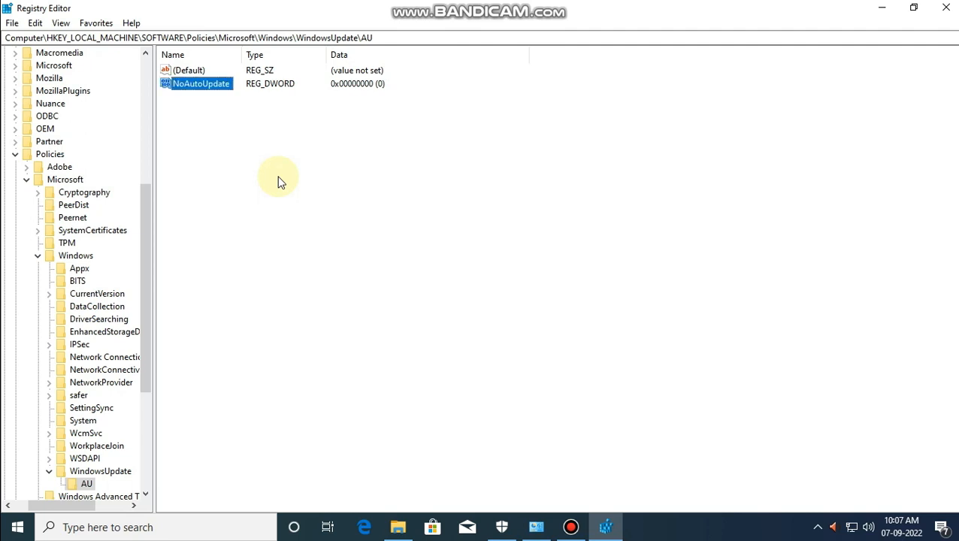
- Set the value data of NoAutoUpdate to 1 and confirm the change
{"action": "right_click", "coordinate": [204, 86]}
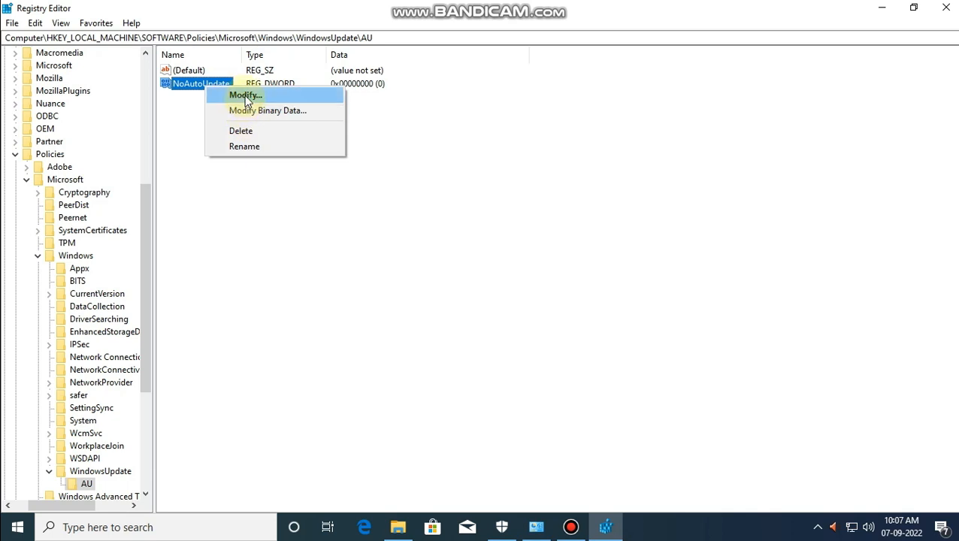
{"action": "double_click", "coordinate": [186, 86]}
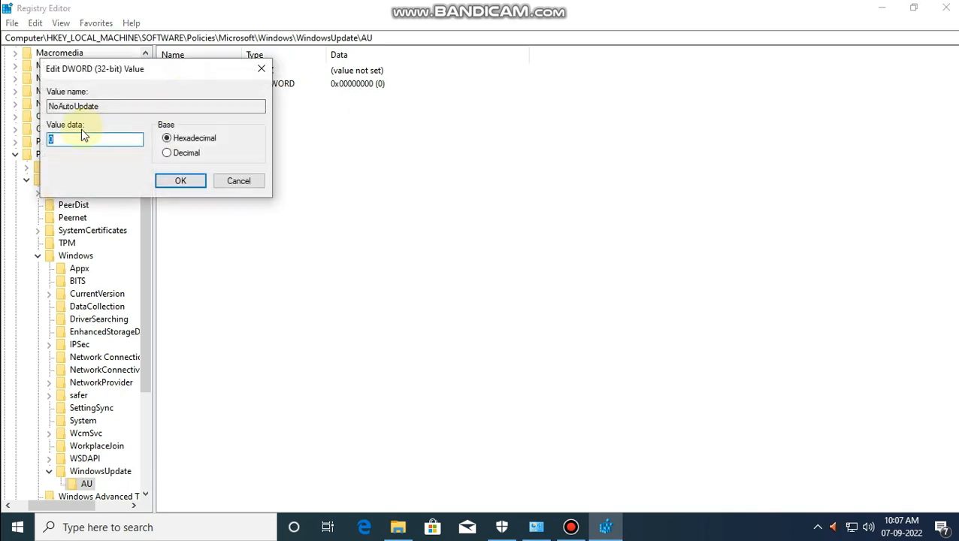
{"action": "type", "text": "1"}
{"action": "left_click", "coordinate": [161, 183]}
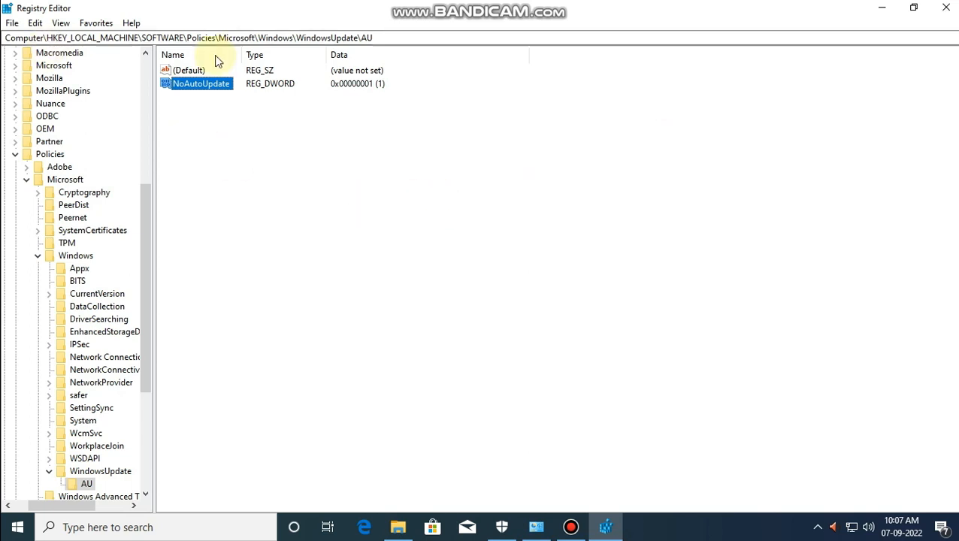
- Close the Registry Editor and refresh the desktop three times
{"action": "left_click", "coordinate": [948, 7]}
{"action": "right_click", "coordinate": [412, 188]}
{"action": "left_click", "coordinate": [439, 229]}
{"action": "right_click", "coordinate": [339, 203]}
{"action": "left_click", "coordinate": [365, 241]}
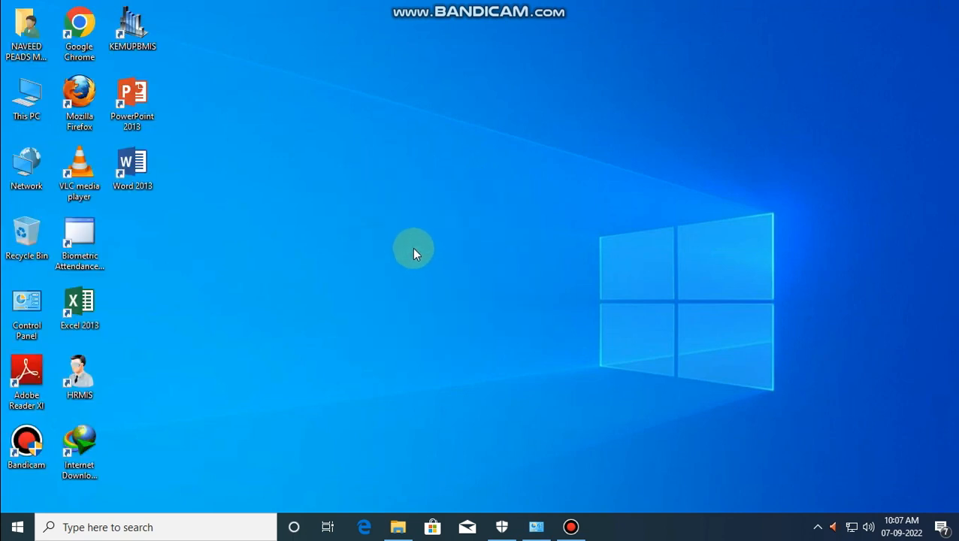
{"action": "right_click", "coordinate": [312, 189]}
{"action": "left_click", "coordinate": [331, 226]}
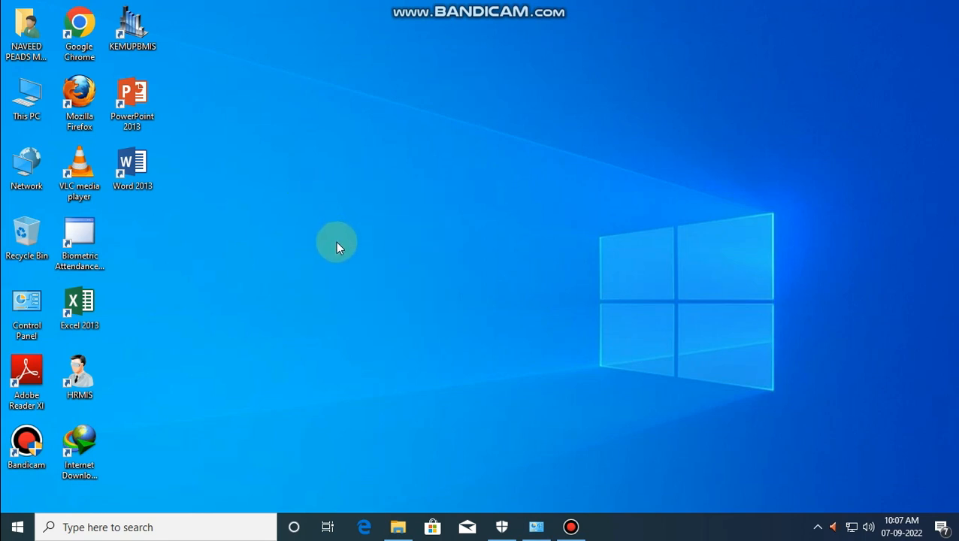